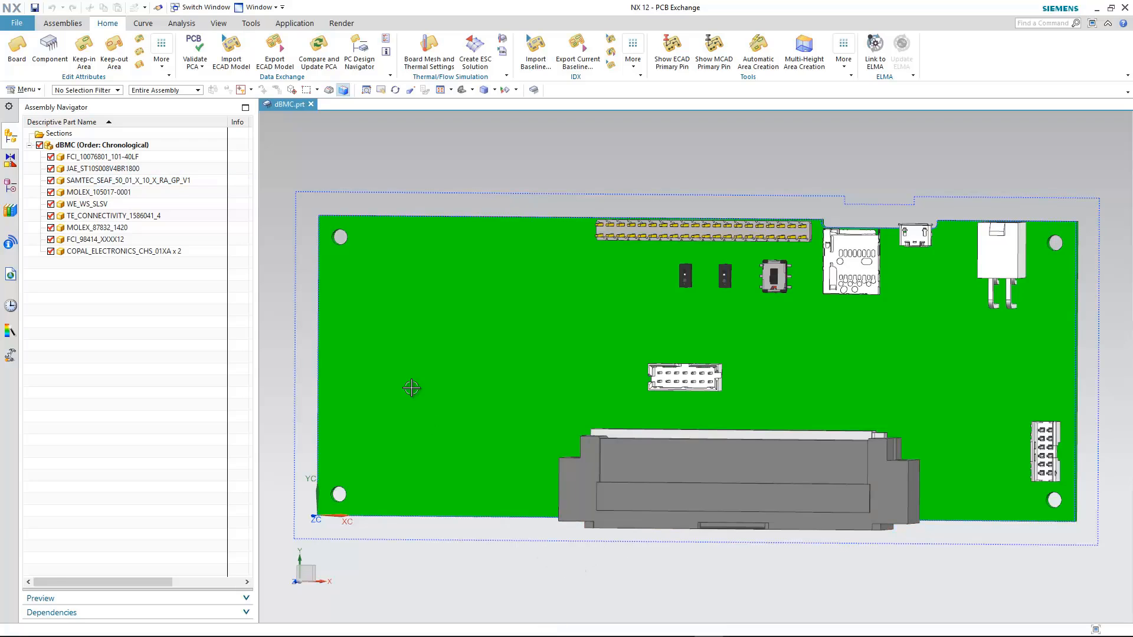
# Review the board and its component list in the PC Design Navigator, then close it without changes.
pyautogui.click(360, 60)
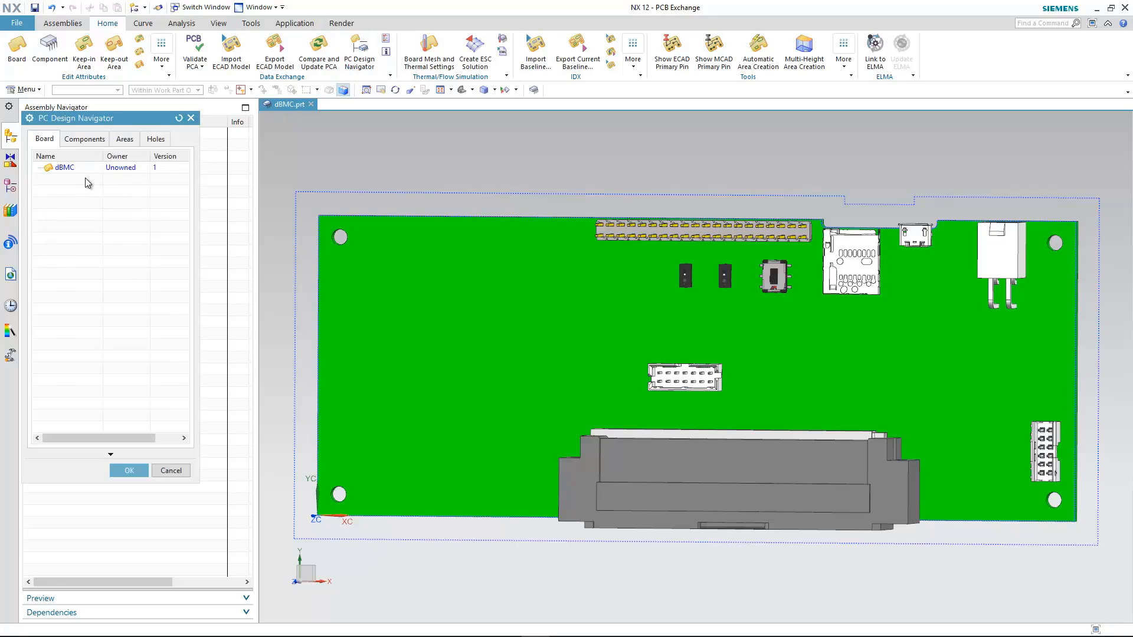
pyautogui.click(82, 141)
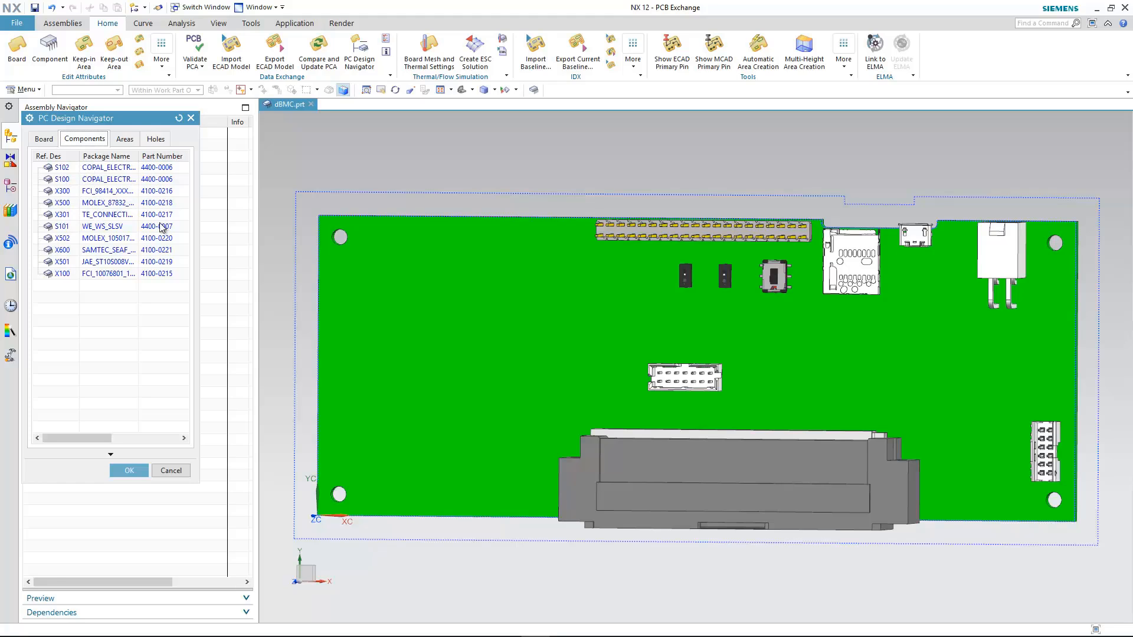
pyautogui.click(183, 469)
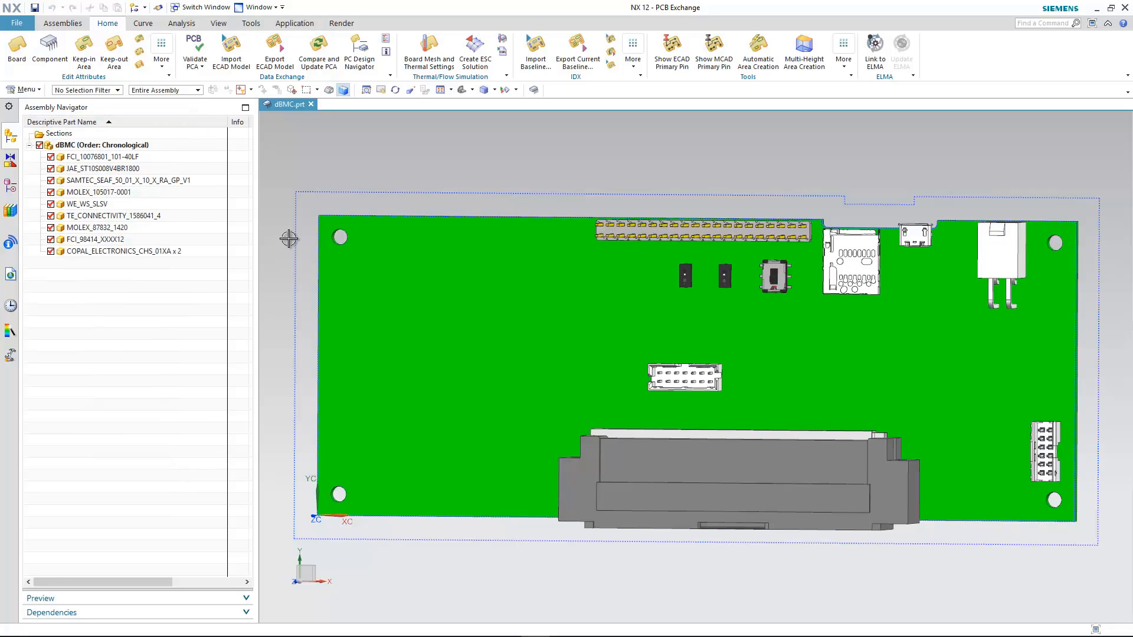
# Export the current board as a baseline model in IDX v3.0 format with the file name baseline, and close the export log.
pyautogui.click(573, 55)
pyautogui.click(617, 73)
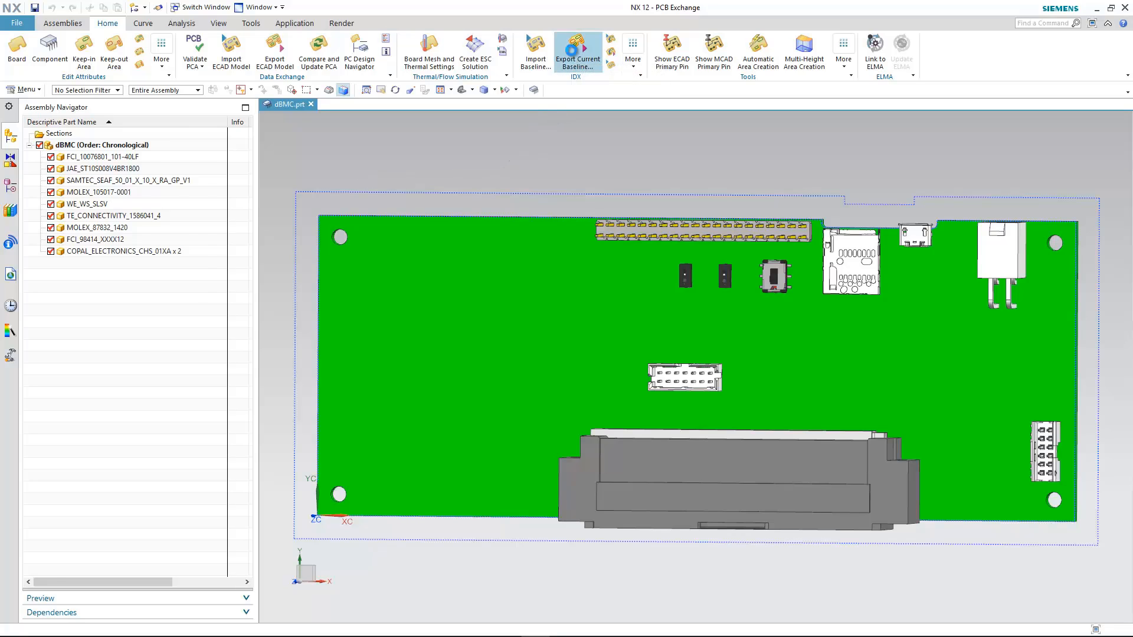
pyautogui.click(186, 153)
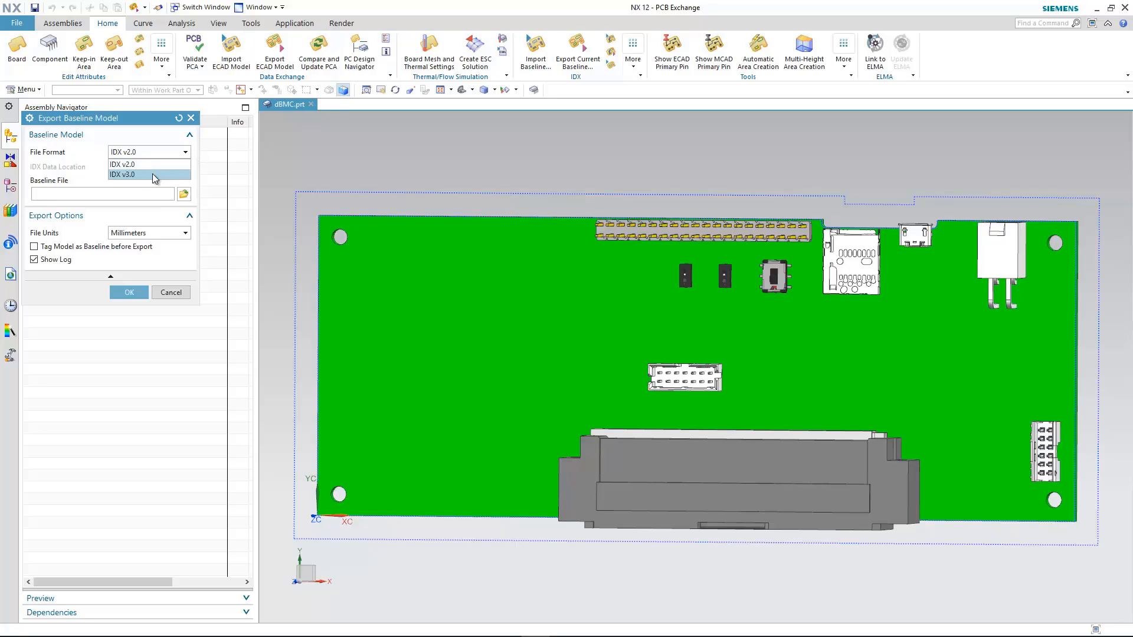
pyautogui.click(148, 176)
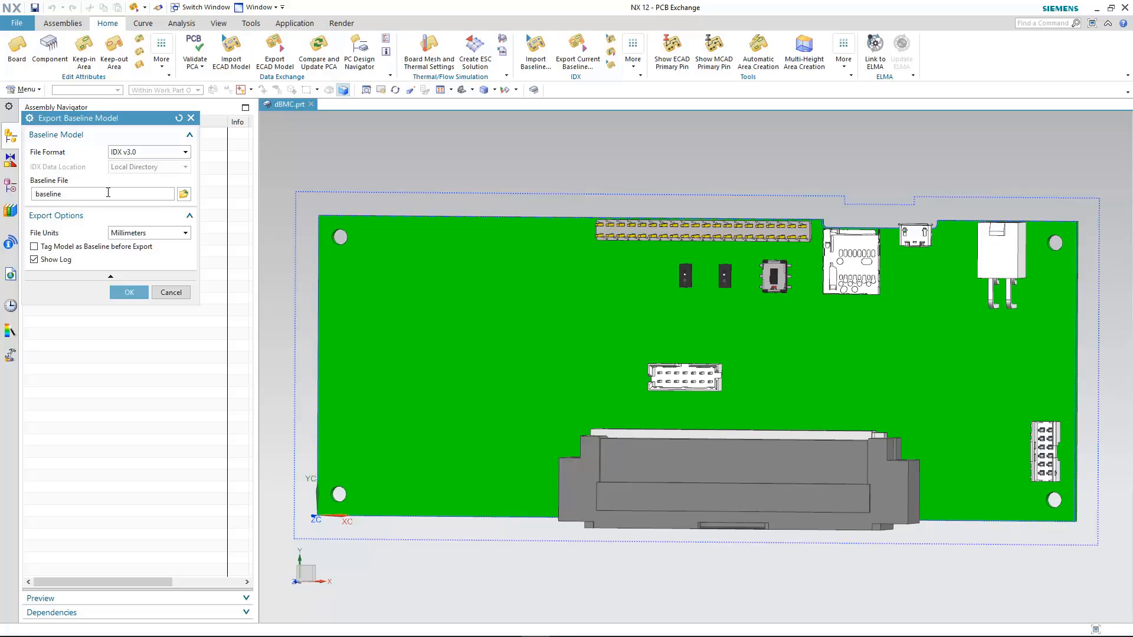
pyautogui.click(129, 292)
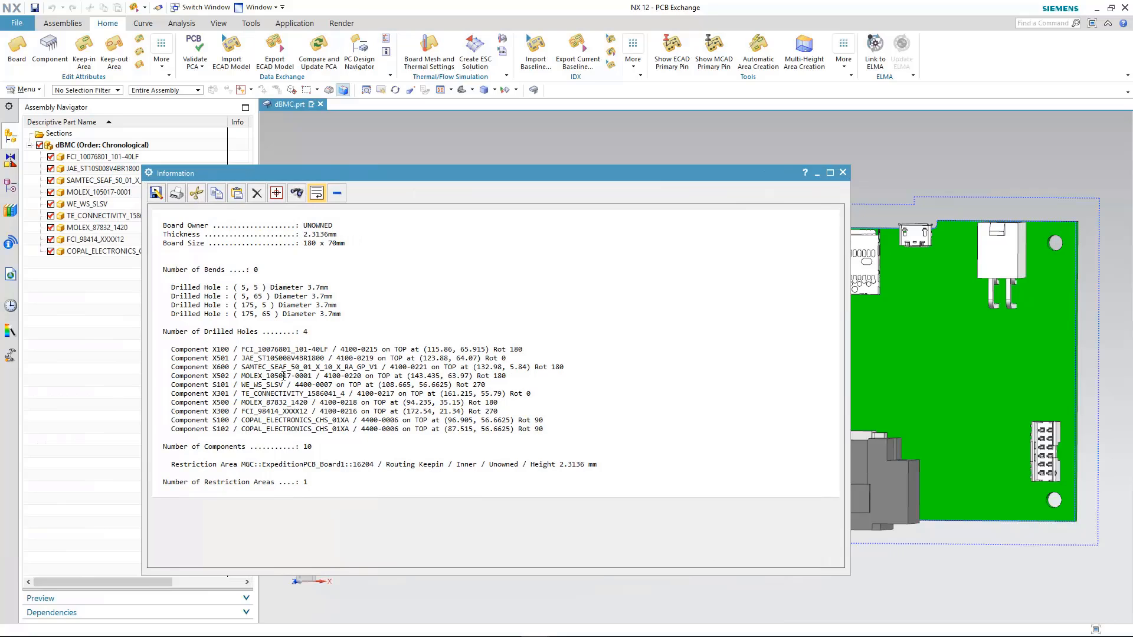
pyautogui.click(843, 173)
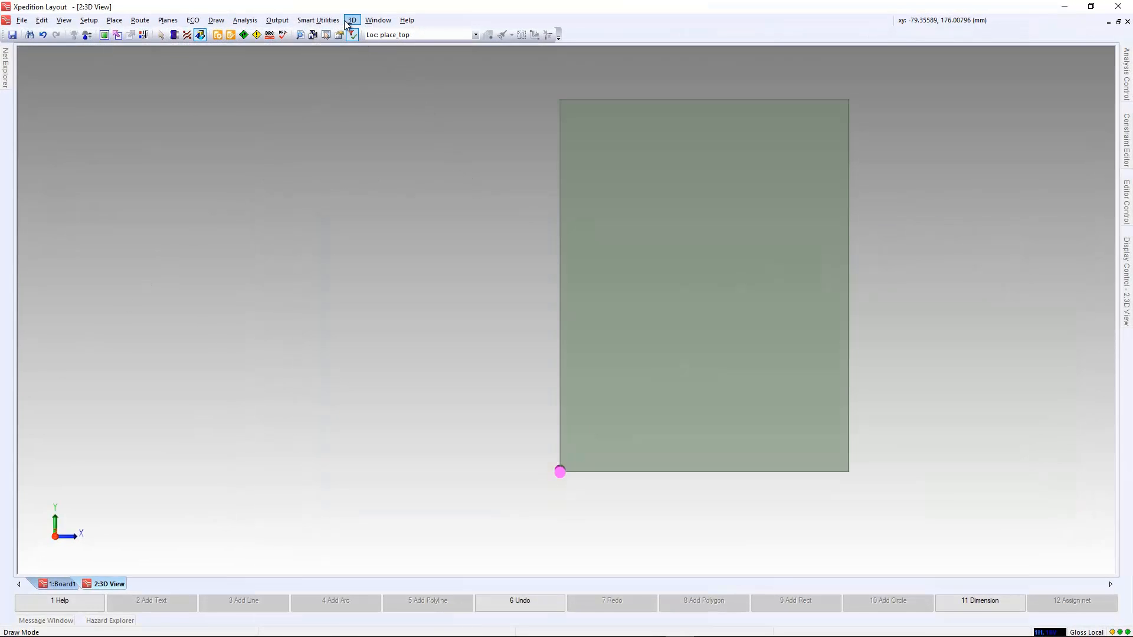
# Switch to Xpedition Layout, open the MCAD Collaborator and select the received baseline.idx file.
pyautogui.click(350, 22)
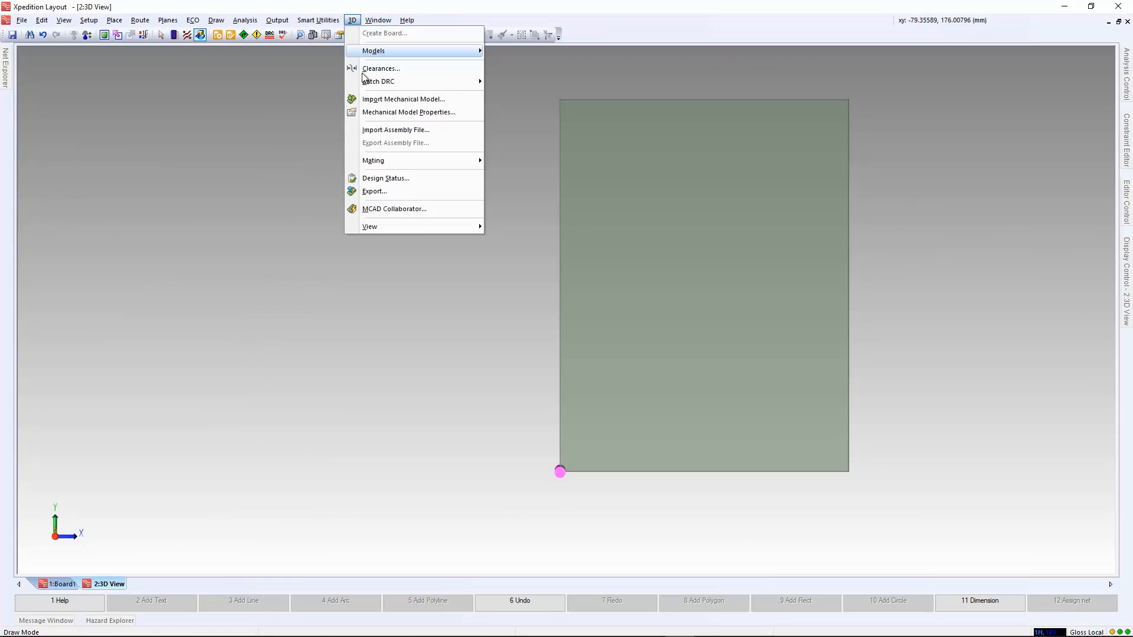
pyautogui.click(381, 210)
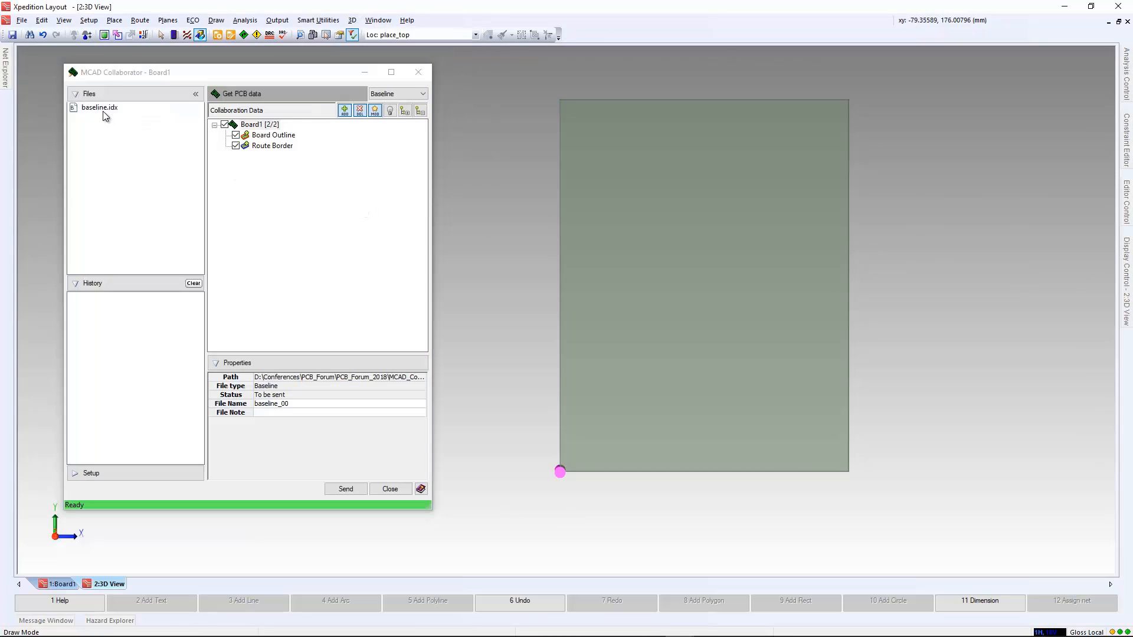
pyautogui.click(101, 108)
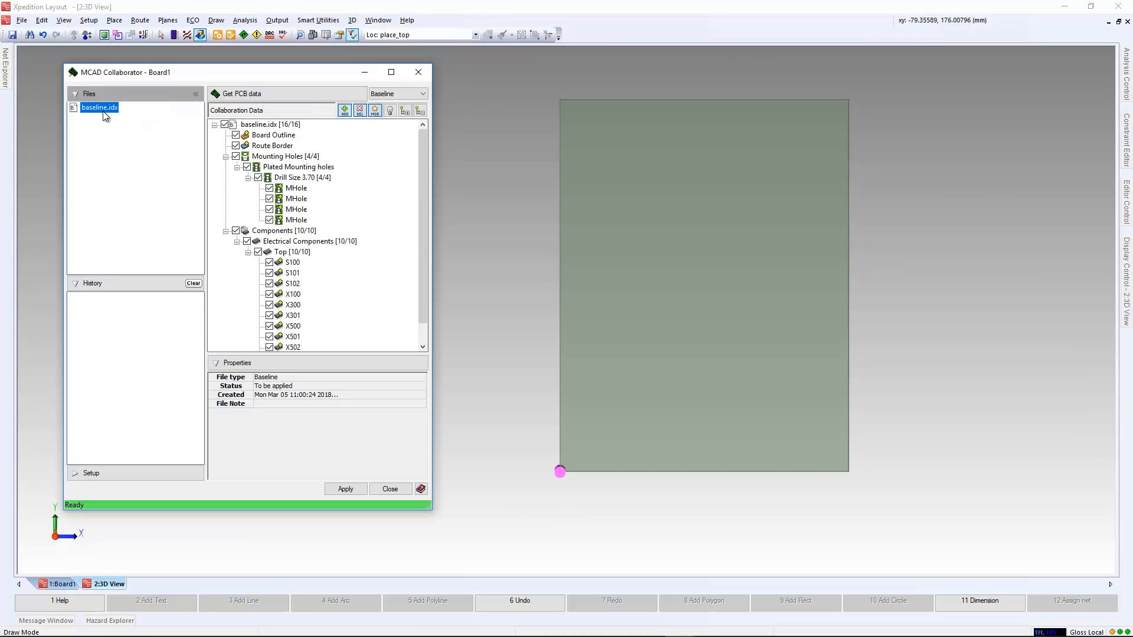
# Inspect the properties of the Board Outline and component S100 in the baseline, and preview the outline in the 3D view.
pyautogui.click(275, 139)
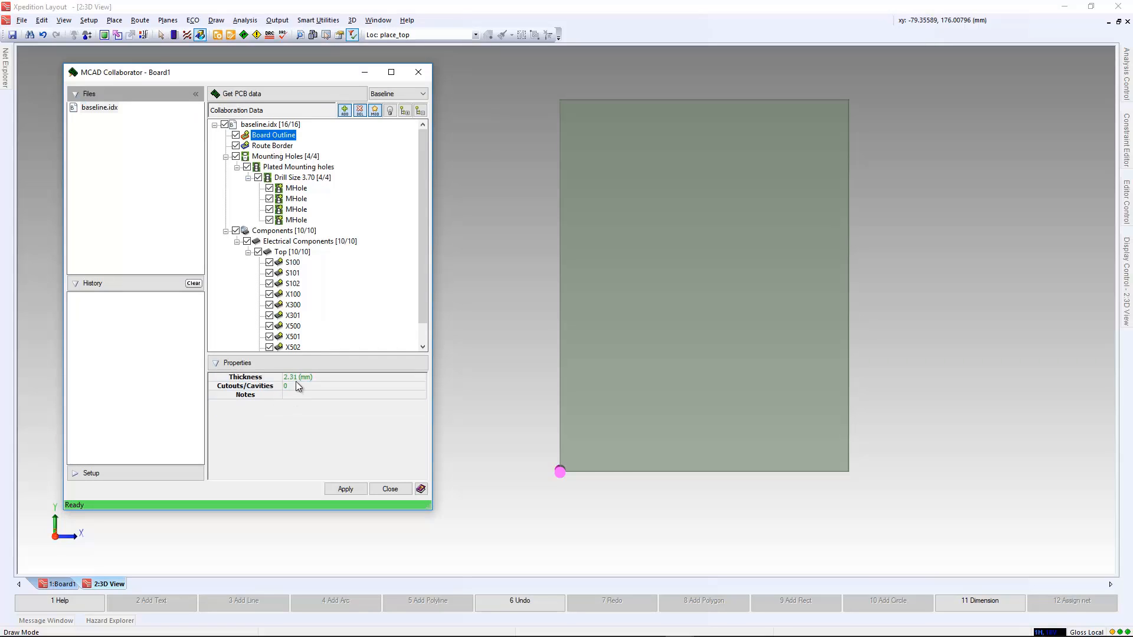
pyautogui.click(290, 263)
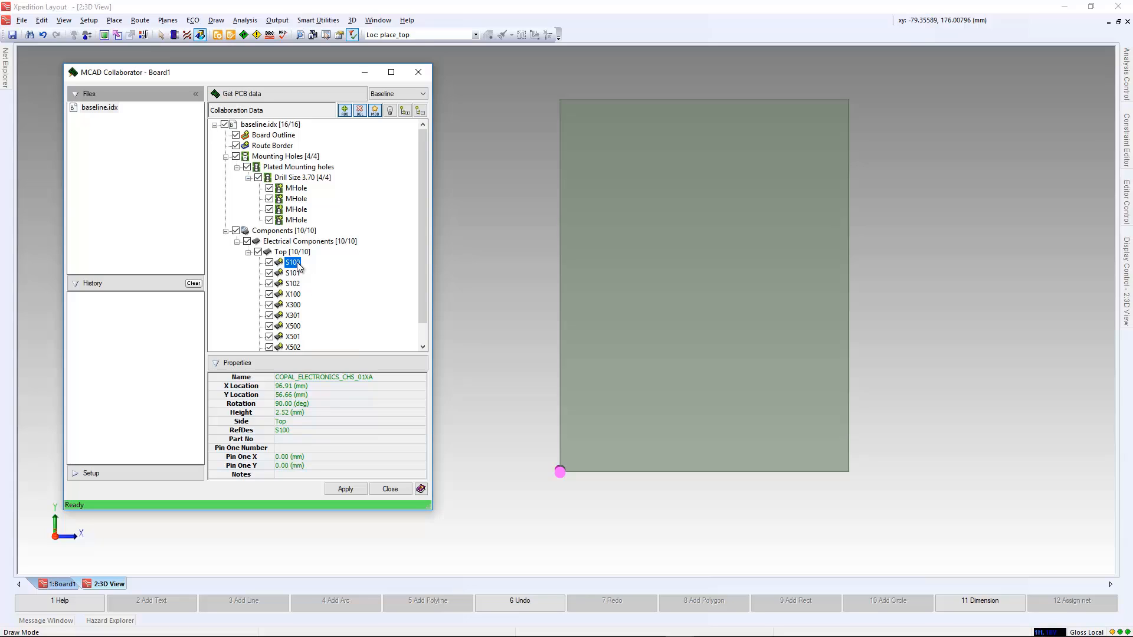
pyautogui.click(273, 135)
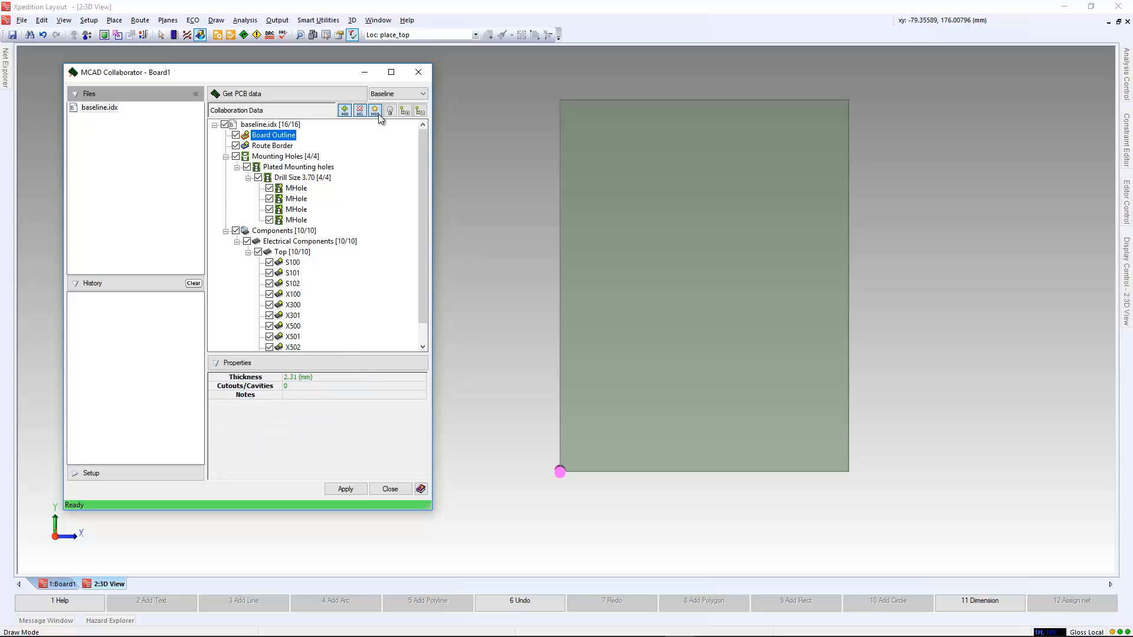
pyautogui.click(390, 111)
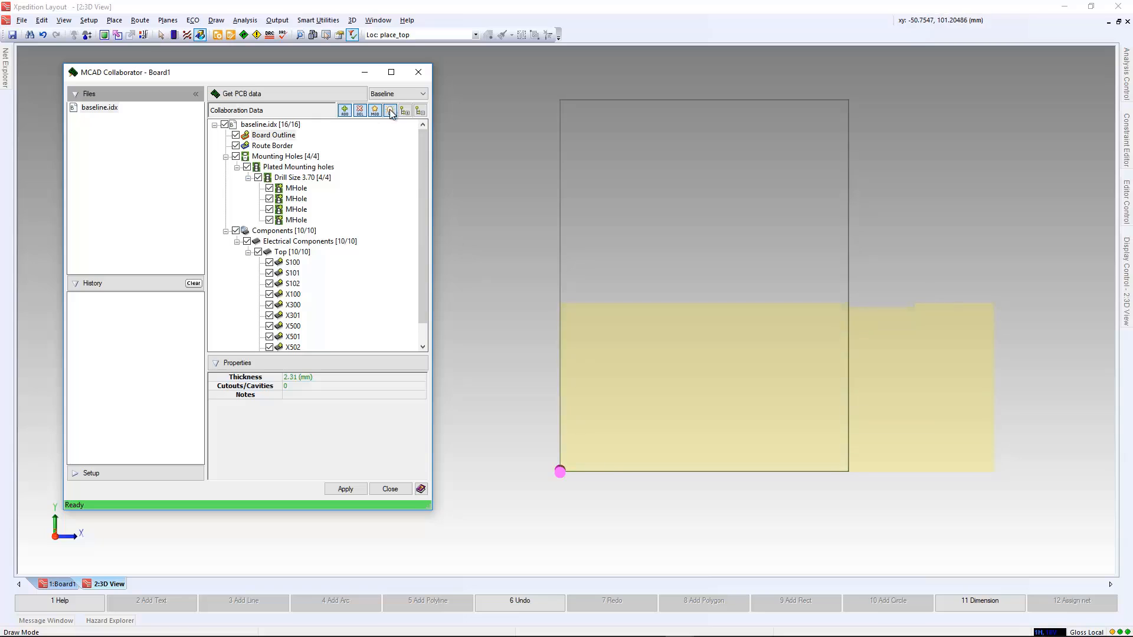
# Apply the baseline to the PCB design and review the MCAD processing summary in the message log.
pyautogui.click(357, 489)
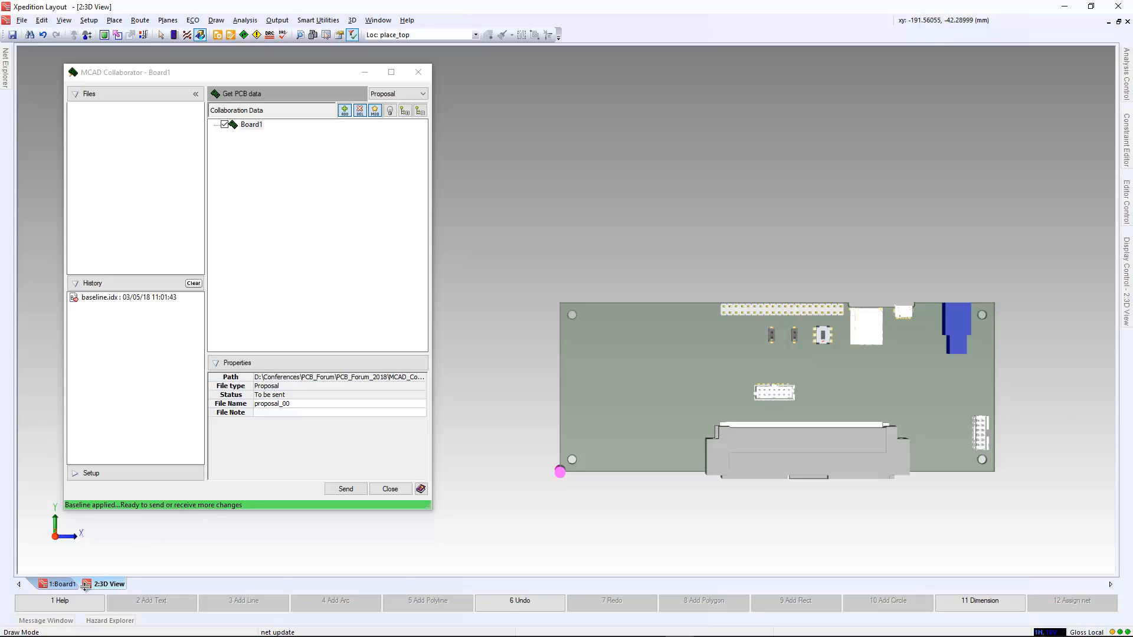
pyautogui.click(46, 620)
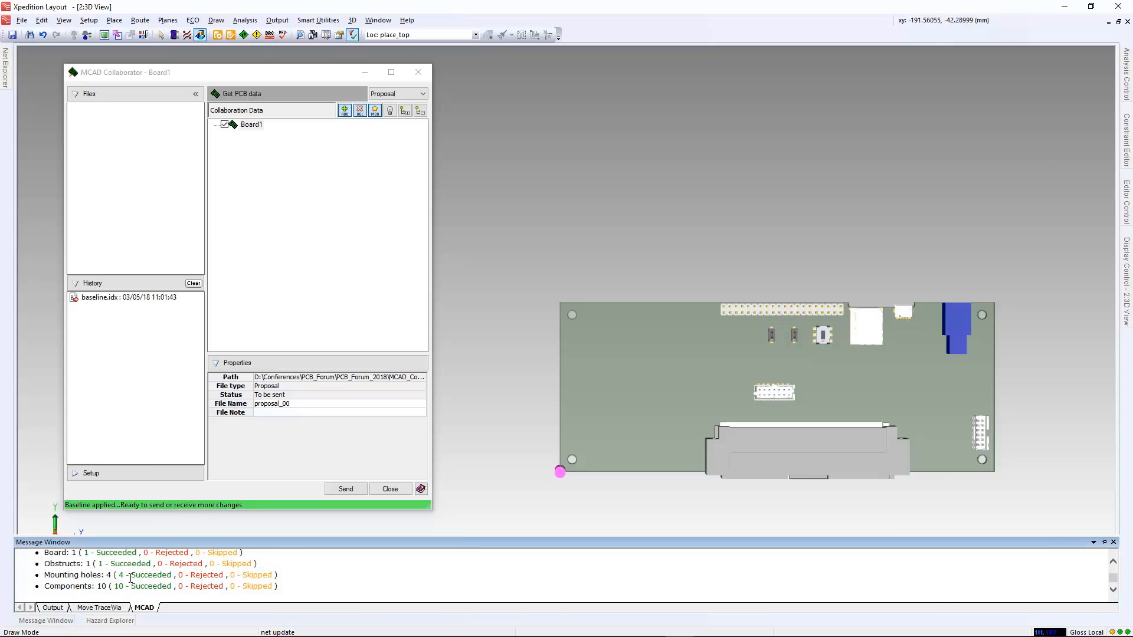
pyautogui.scroll(3, 130, 579)
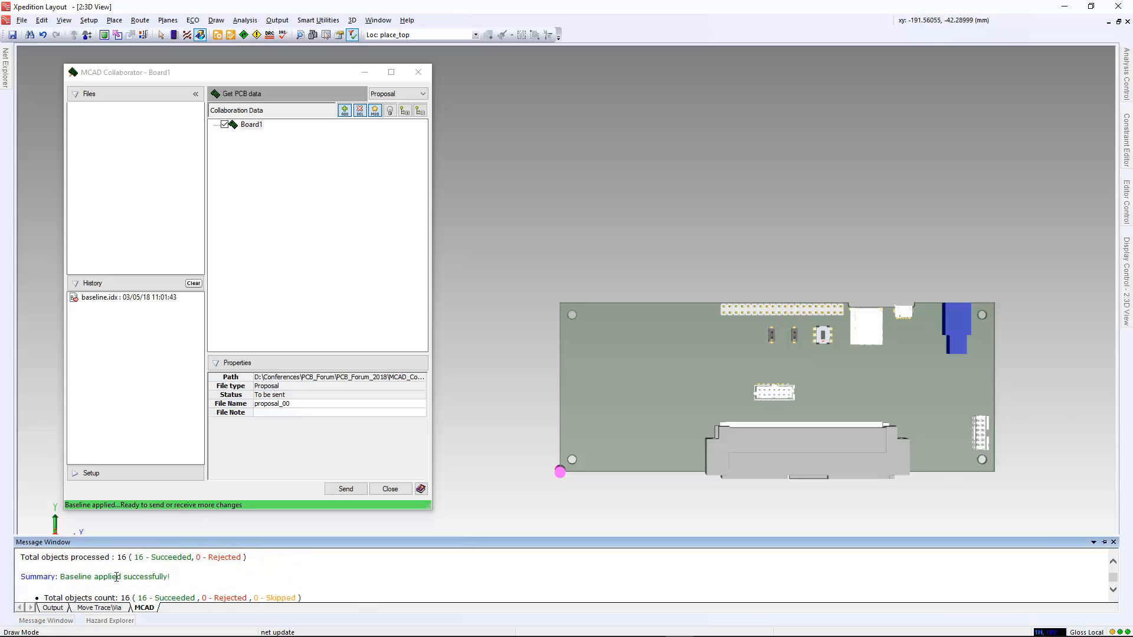
pyautogui.scroll(-4, 195, 579)
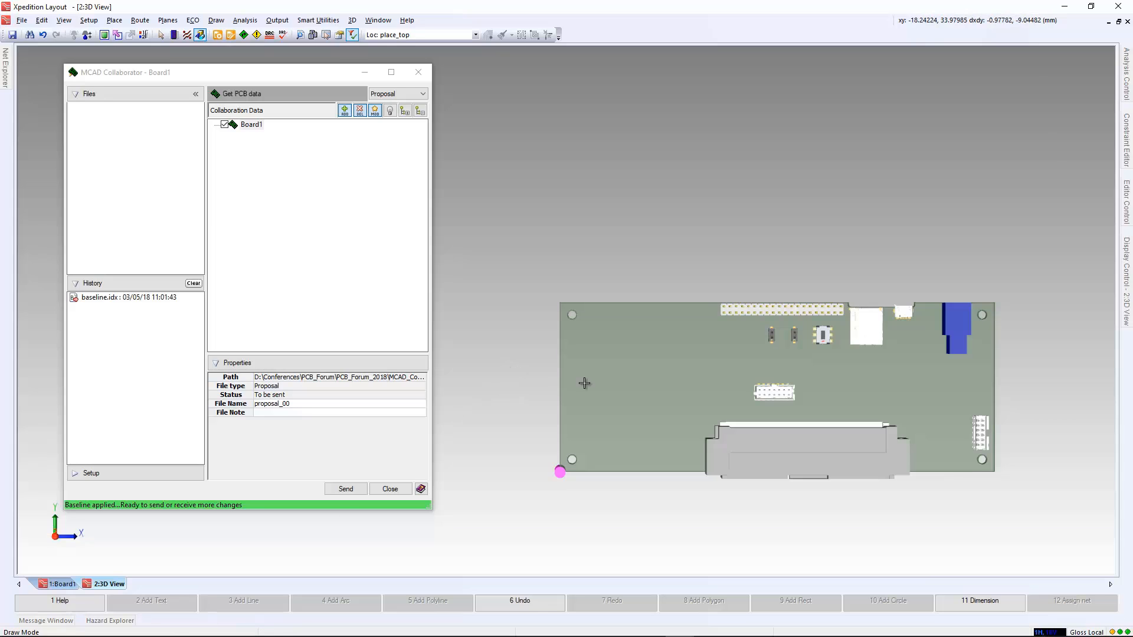
# Close the MCAD Collaborator and examine the placed components on the 3D board from several angles.
pyautogui.scroll(2, 848, 334)
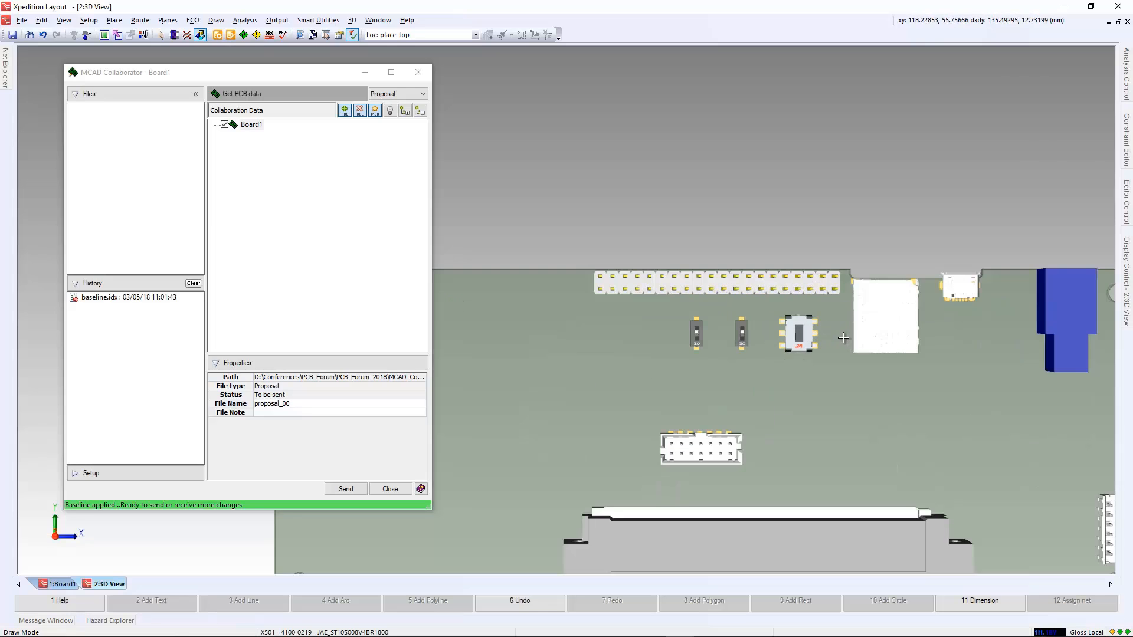
pyautogui.click(426, 72)
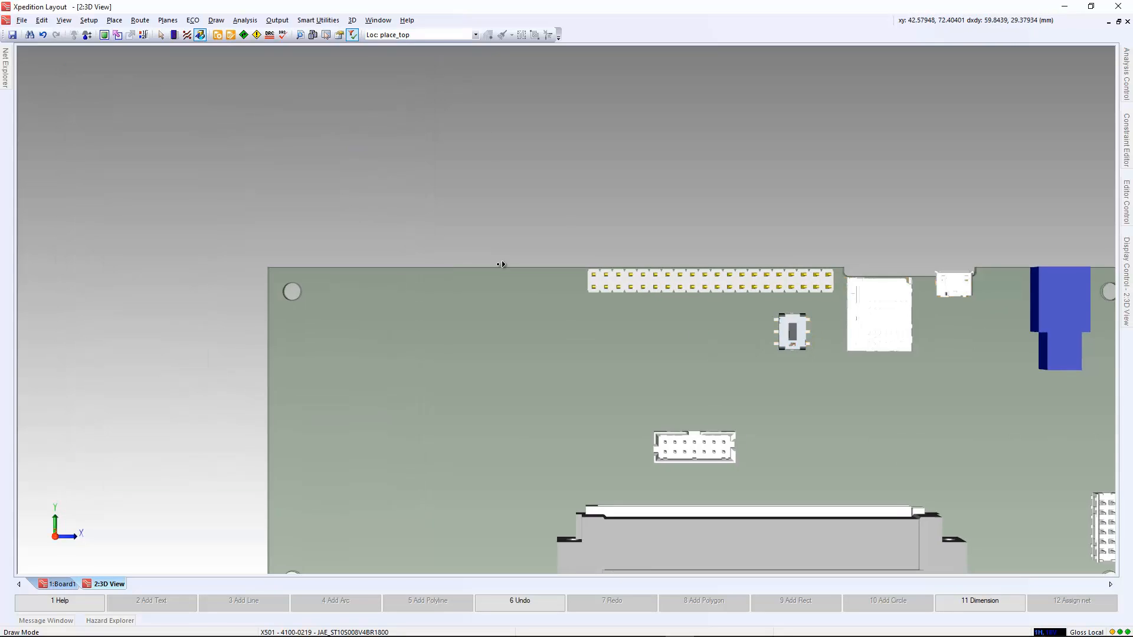
pyautogui.scroll(-2, 541, 332)
pyautogui.moveTo(541, 332); pyautogui.dragTo(541, 280, button='middle')
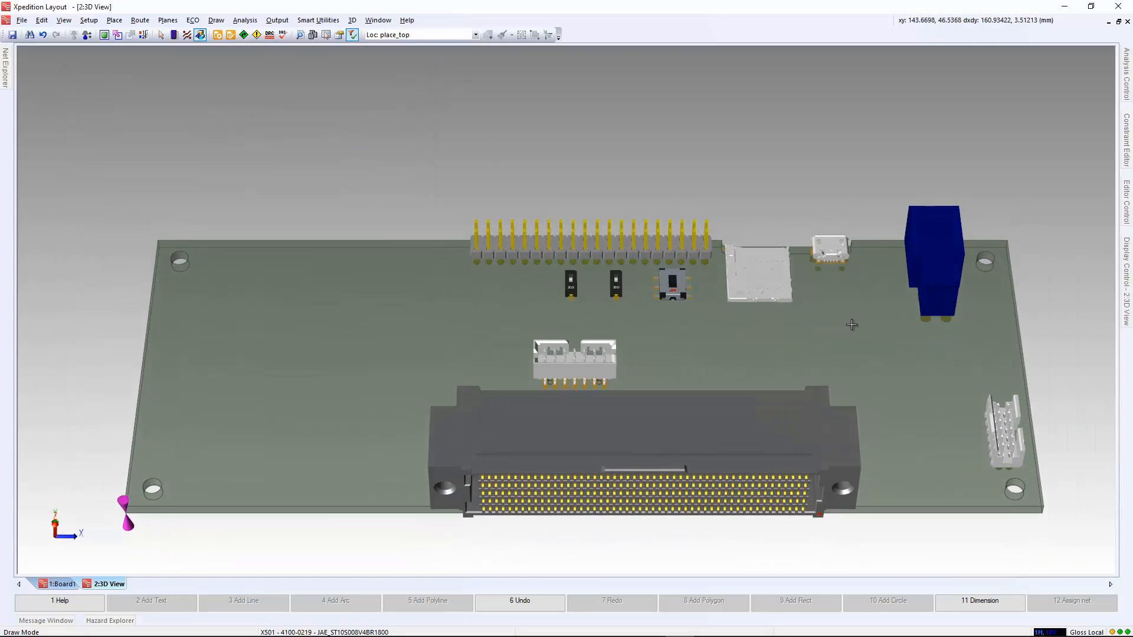
pyautogui.moveTo(852, 324); pyautogui.dragTo(628, 343, button='middle')
pyautogui.scroll(-3, 628, 343)
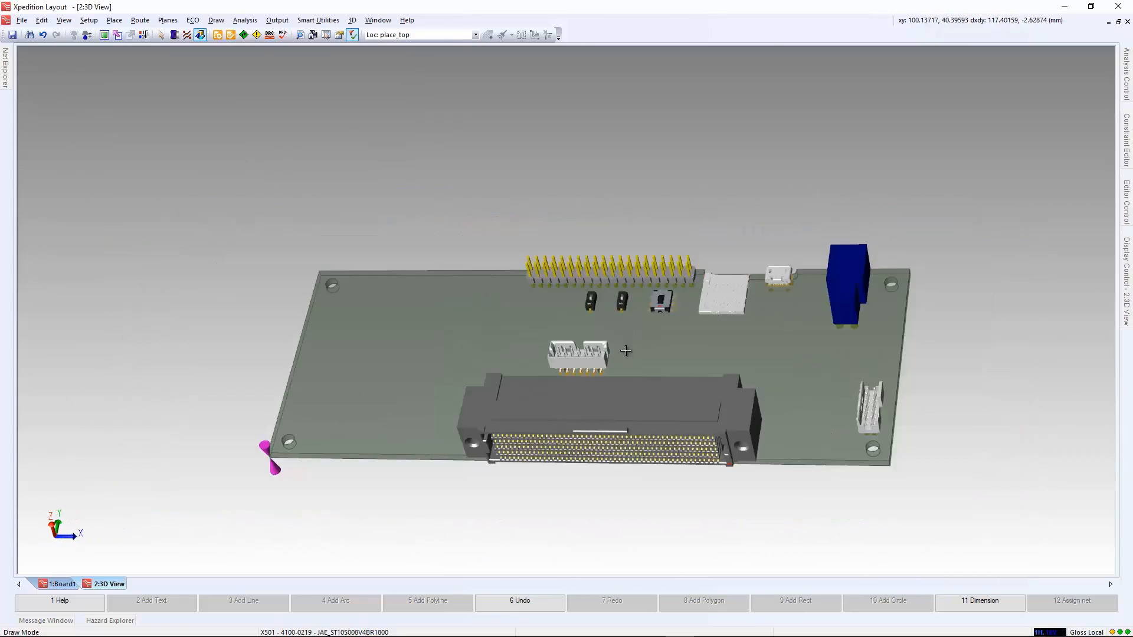
# Import the part model c-1586041-4-b-3d.stp for the blue connector X301, with automatic alignment to the 2D cell.
pyautogui.scroll(4, 745, 323)
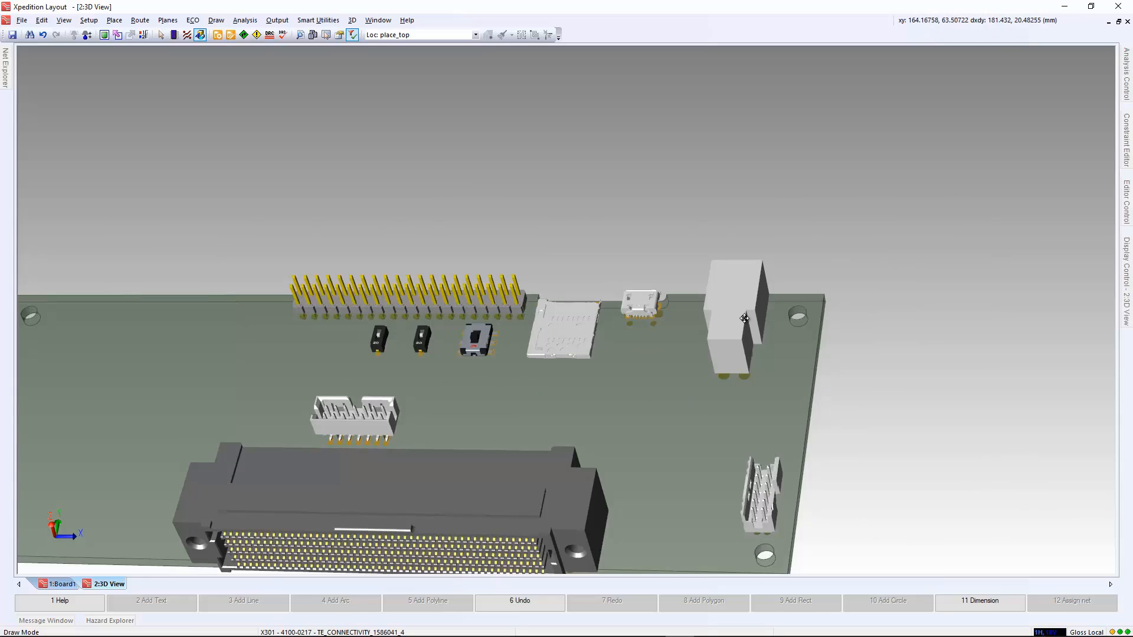
pyautogui.click(745, 322)
pyautogui.scroll(2, 651, 261)
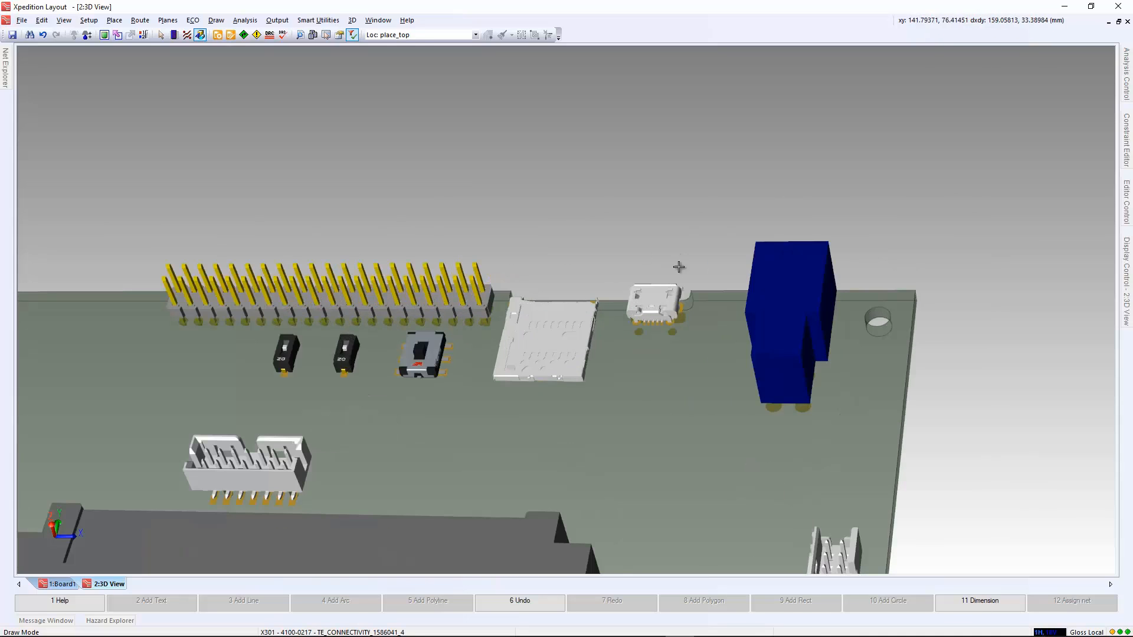
pyautogui.click(776, 286)
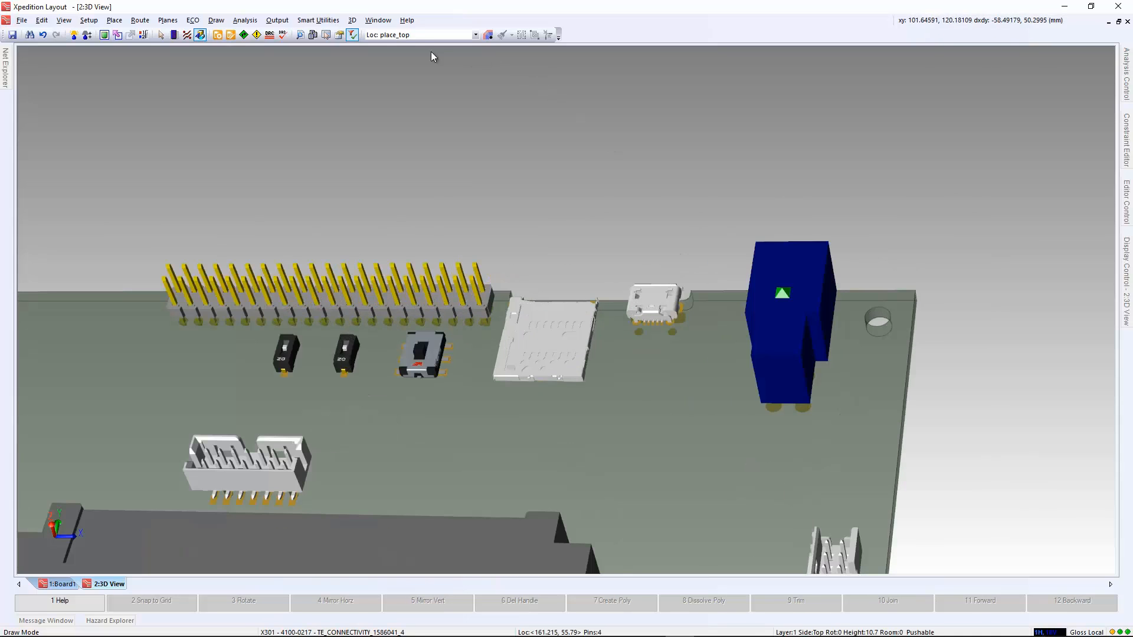
pyautogui.click(352, 20)
pyautogui.moveTo(396, 51)
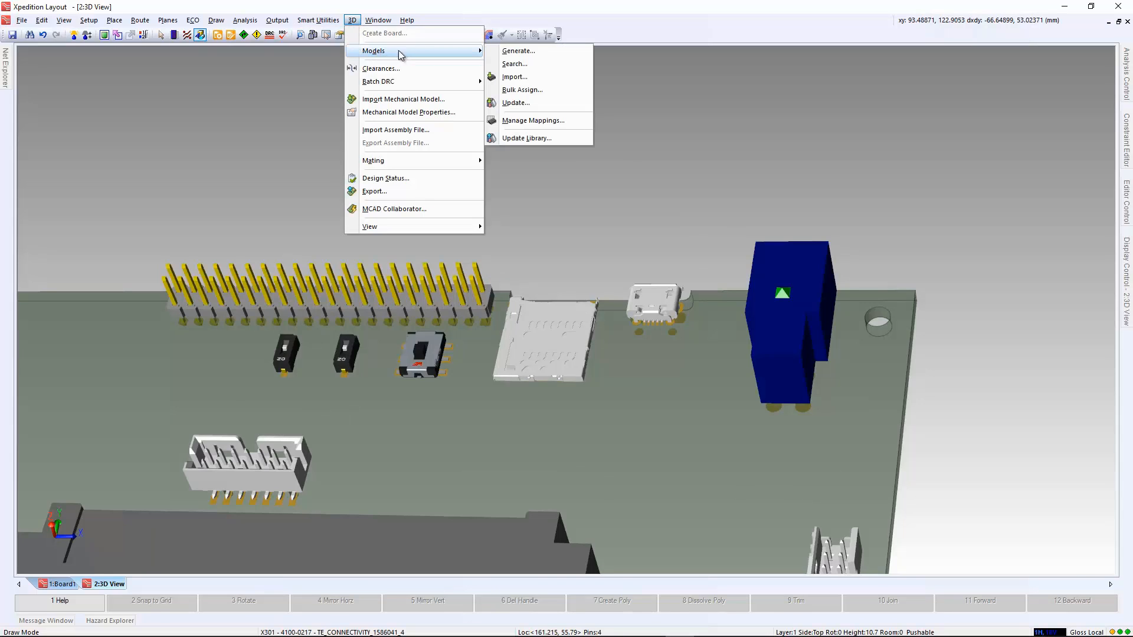
pyautogui.click(511, 78)
pyautogui.click(112, 108)
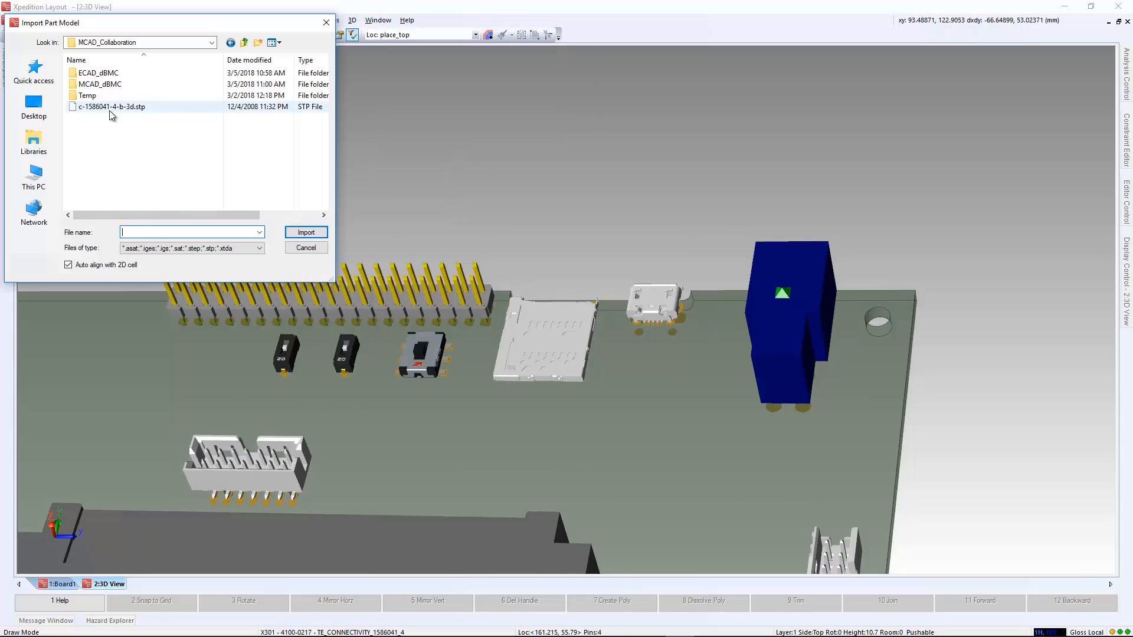
pyautogui.doubleClick(111, 109)
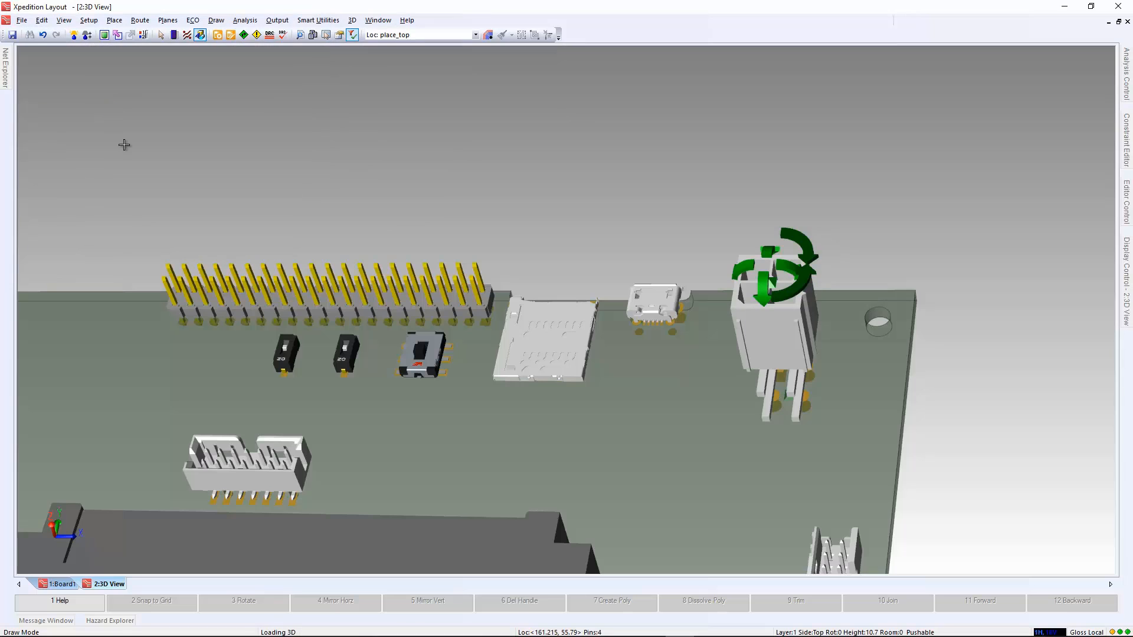
# Rotate the imported connector model about two axes with its rotation arrows to orient it over its pads.
pyautogui.moveTo(910, 263); pyautogui.dragTo(753, 304, button='middle')
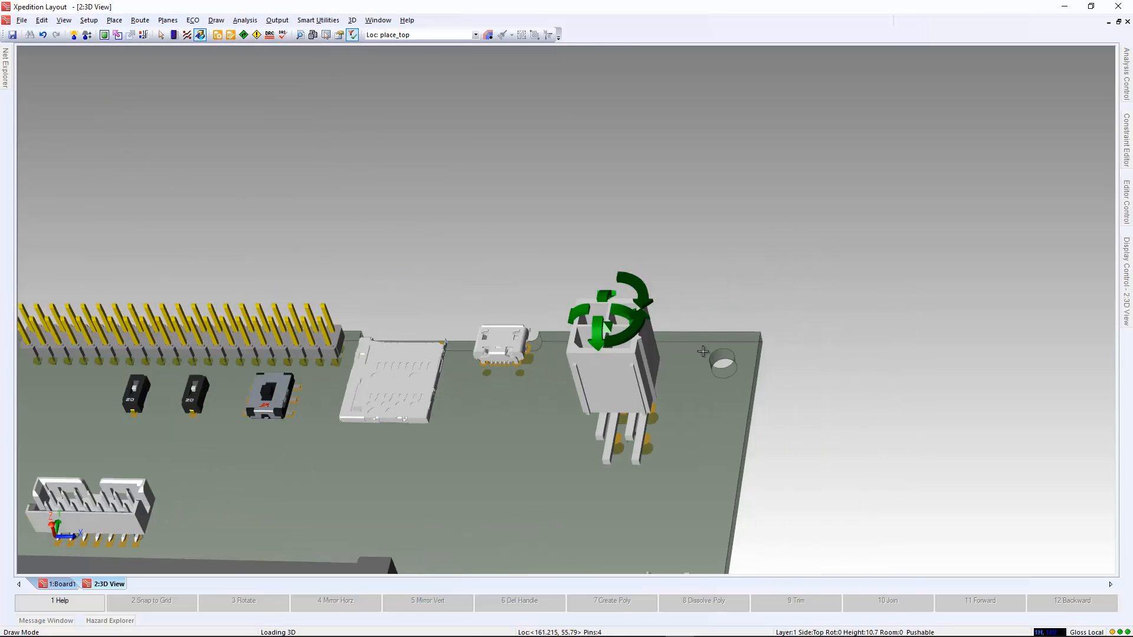
pyautogui.moveTo(739, 342); pyautogui.dragTo(682, 339, button='middle')
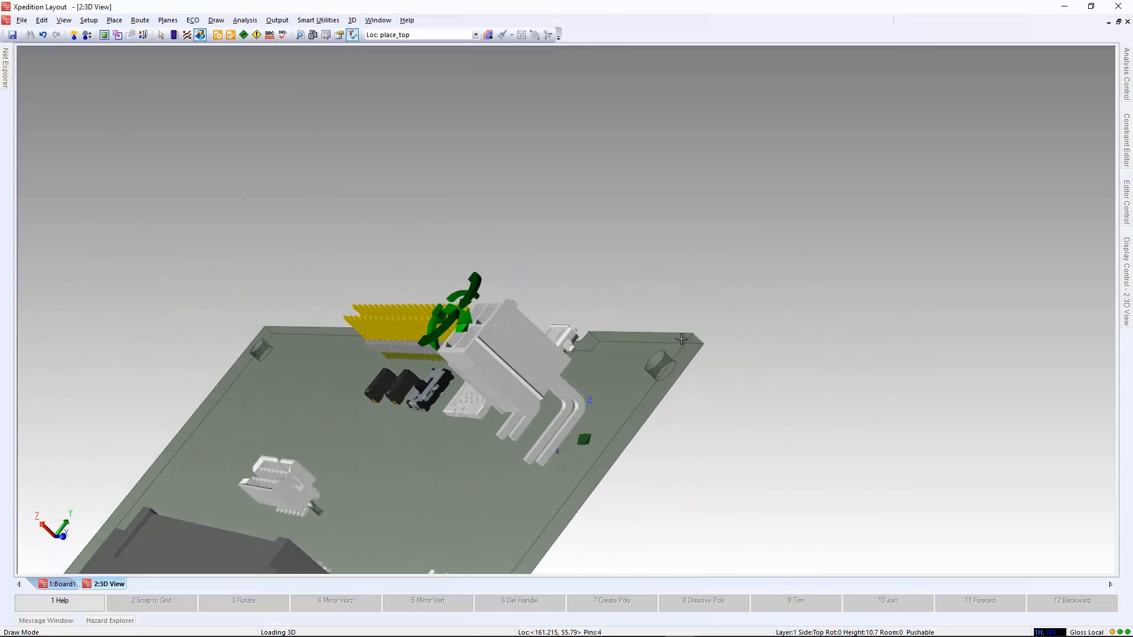
pyautogui.scroll(5, 405, 319)
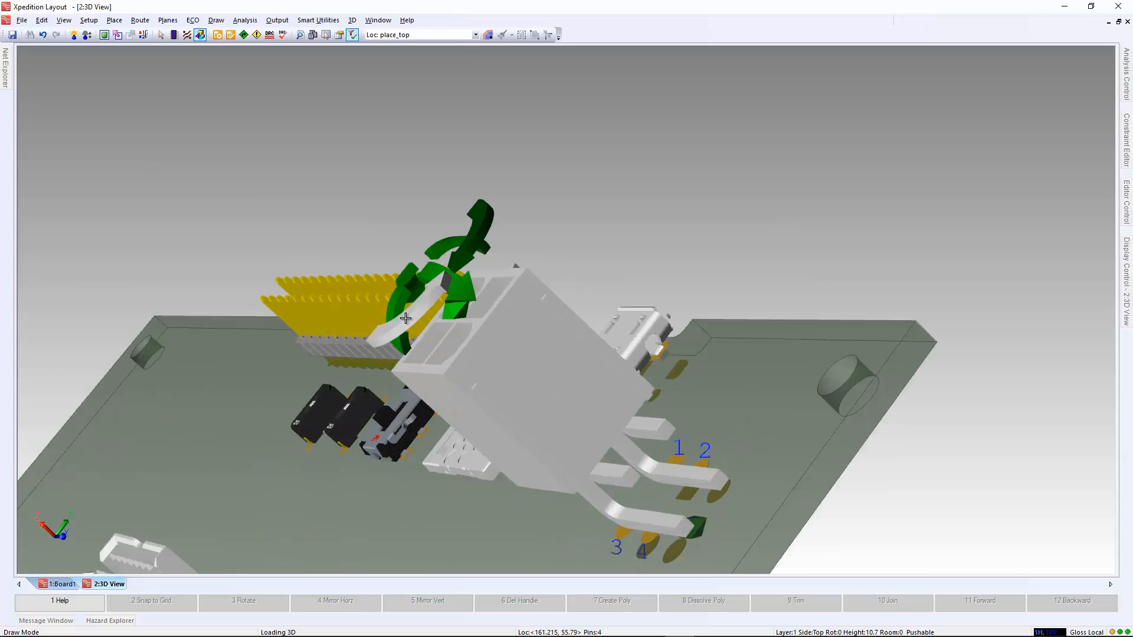
pyautogui.click(405, 319)
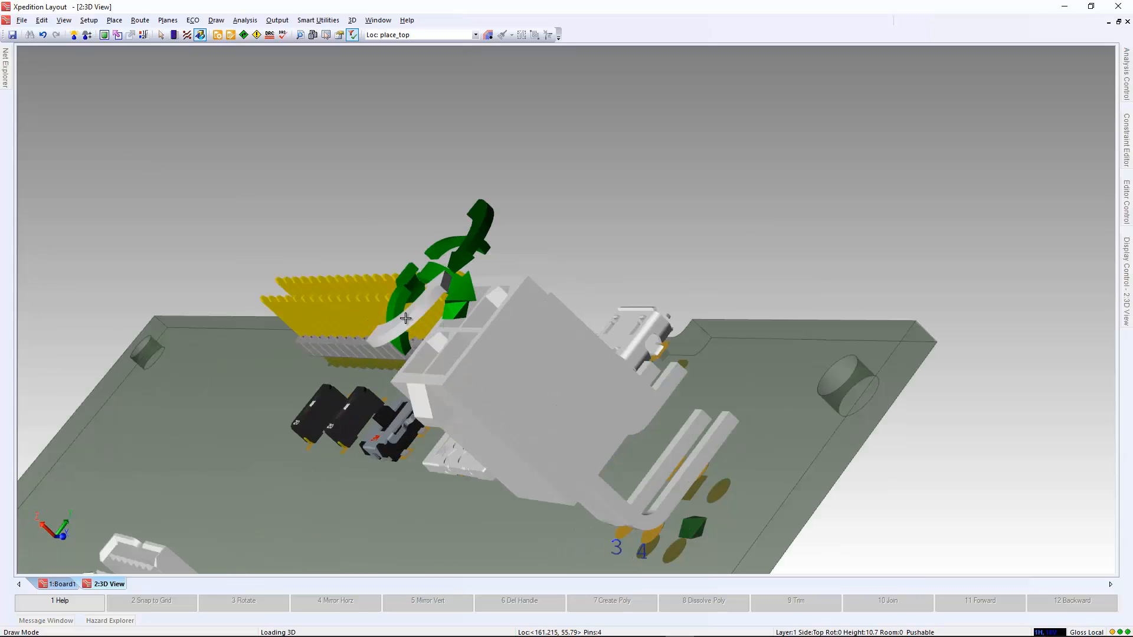
pyautogui.click(446, 247)
# Define the connector's seating plane using the narrow rib face on its underside that should touch the top of the copper.
pyautogui.scroll(-3, 459, 275)
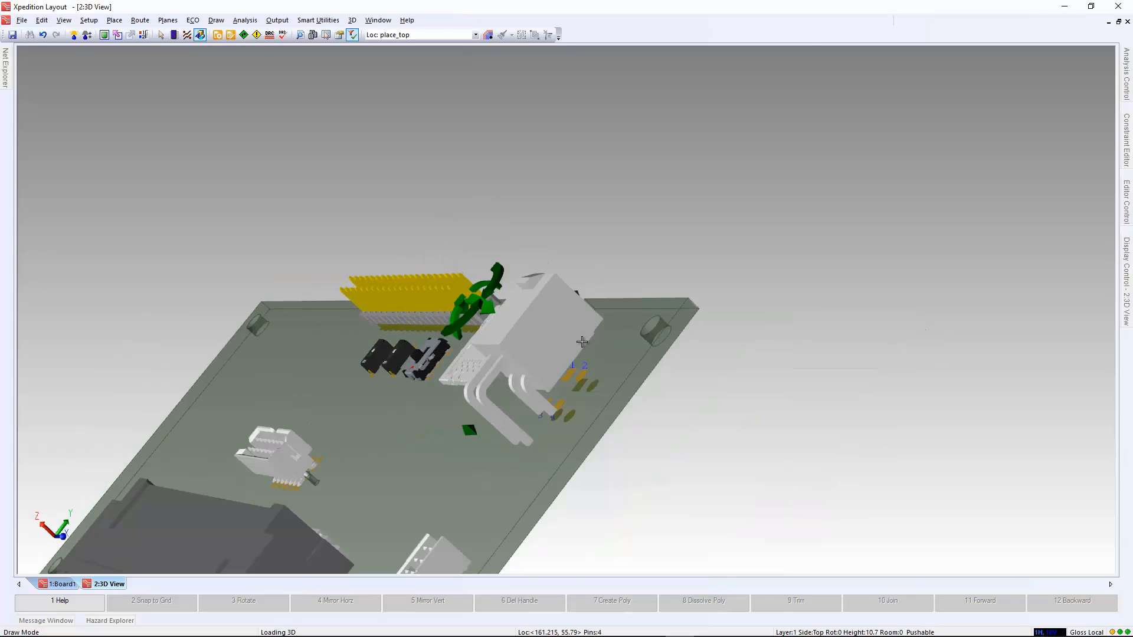
pyautogui.moveTo(566, 327); pyautogui.dragTo(532, 291, button='middle')
pyautogui.moveTo(0, 198); pyautogui.dragTo(281, 201)
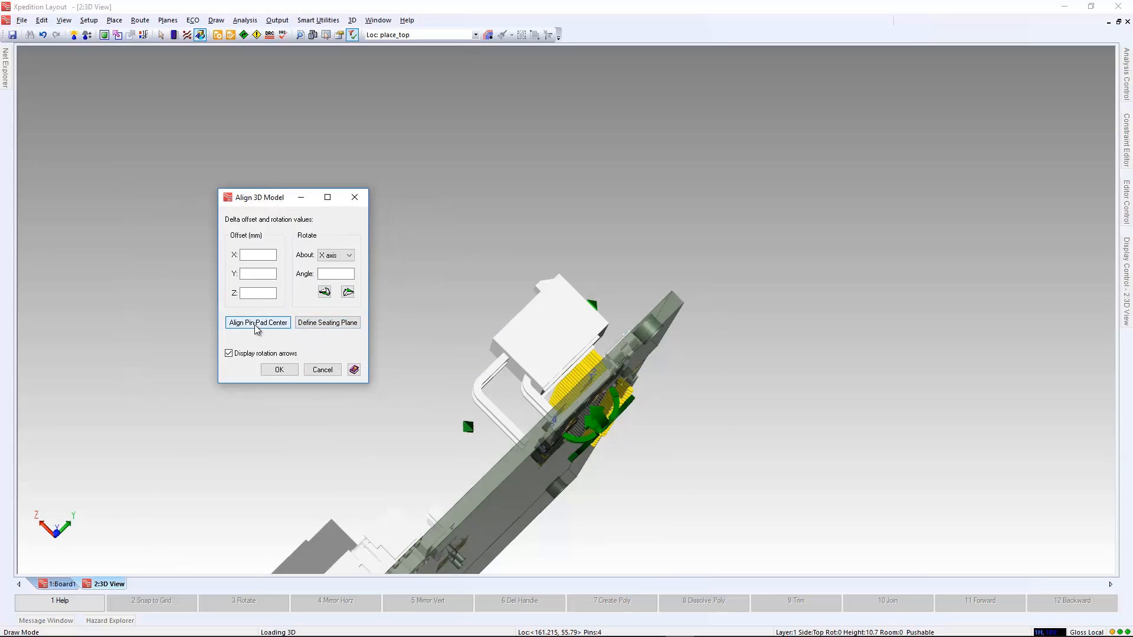
pyautogui.click(327, 322)
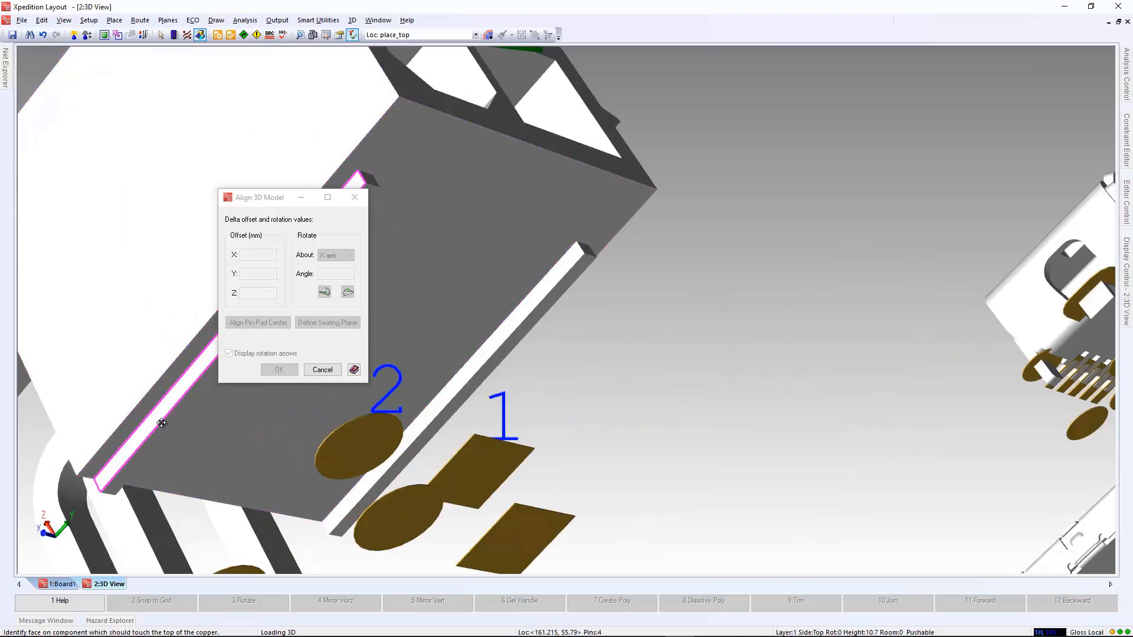
pyautogui.click(162, 423)
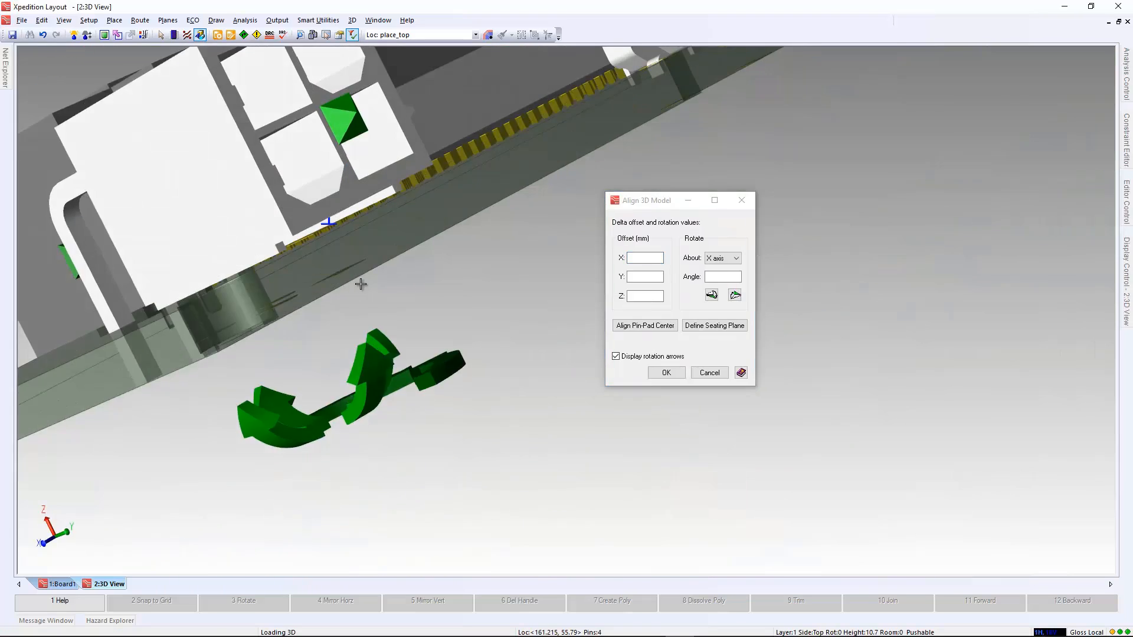
# Turn off the rotation arrows, align the connector's pin with its pad centre, and accept the 3D model alignment.
pyautogui.scroll(4, 285, 241)
pyautogui.scroll(-6, 303, 303)
pyautogui.moveTo(250, 305); pyautogui.dragTo(287, 240, button='middle')
pyautogui.click(636, 358)
pyautogui.scroll(5, 303, 330)
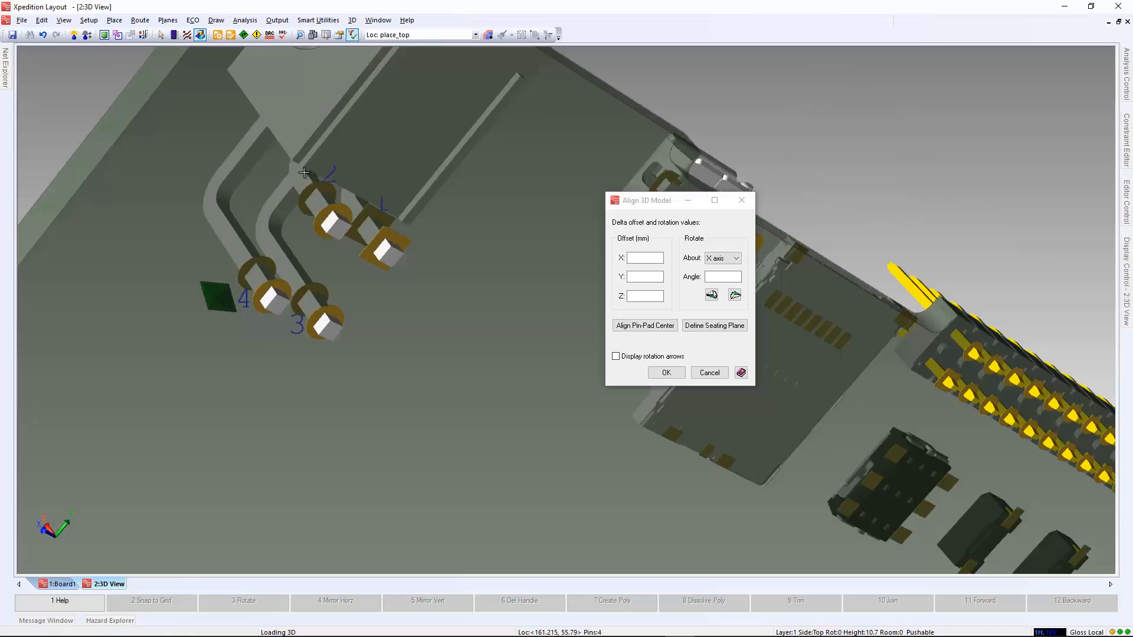
pyautogui.moveTo(304, 173); pyautogui.dragTo(336, 235, button='middle')
pyautogui.scroll(-2, 336, 236)
pyautogui.click(668, 376)
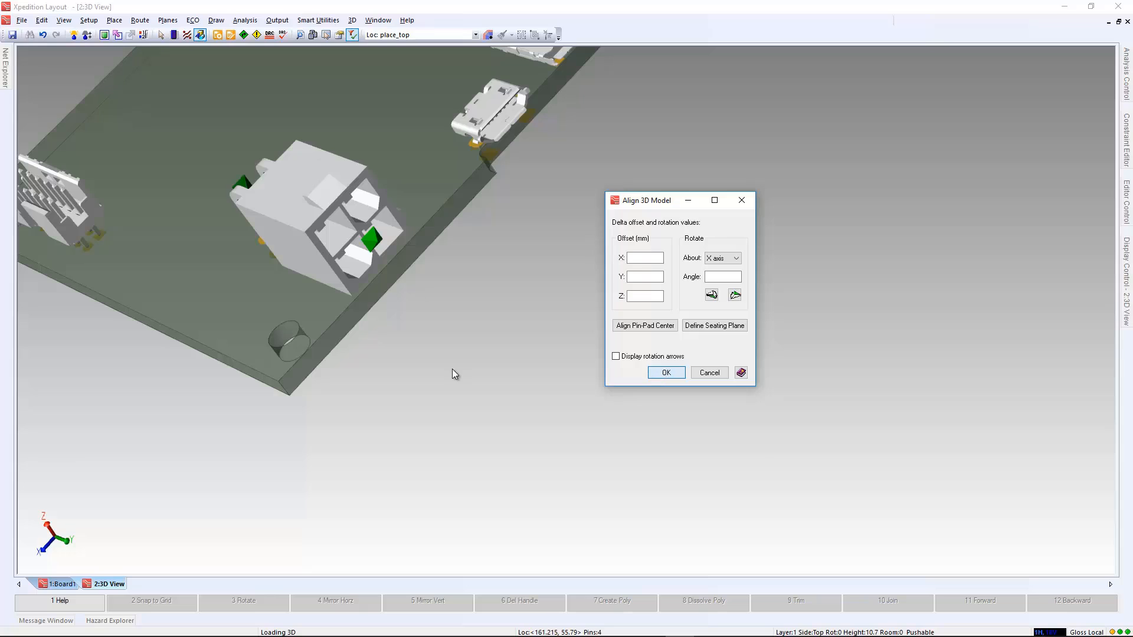
# Set the 3D board to a top view and tile the 2D board and 3D view vertically.
pyautogui.press('t')
pyautogui.scroll(-2, 555, 390)
pyautogui.moveTo(592, 381); pyautogui.dragTo(556, 367, button='middle')
pyautogui.scroll(-2, 556, 367)
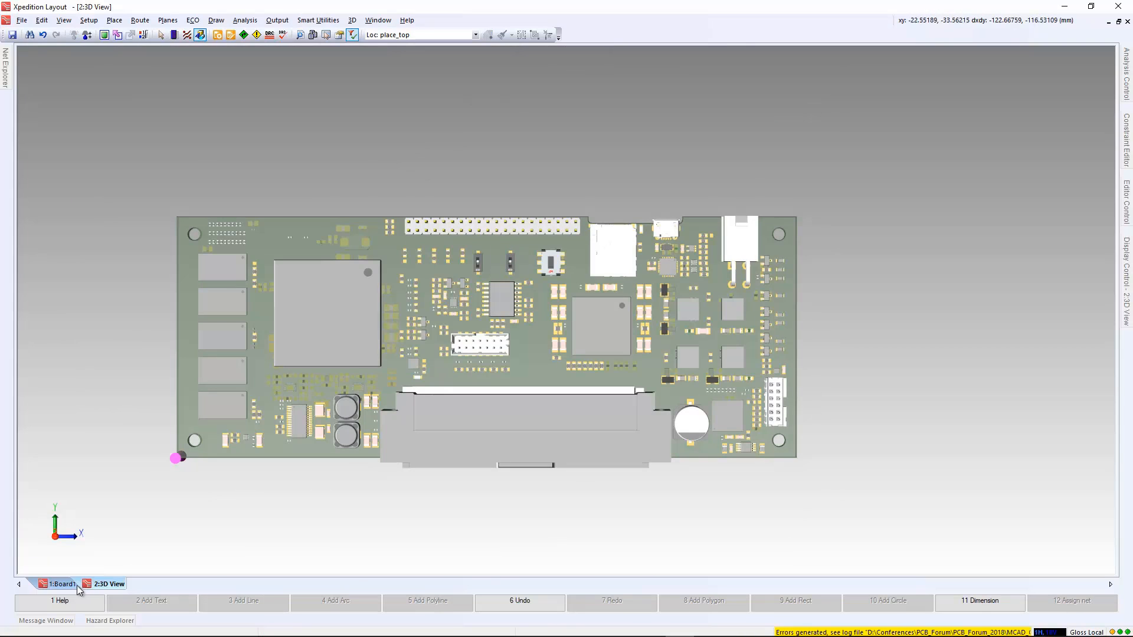
pyautogui.click(62, 584)
pyautogui.scroll(3, 565, 363)
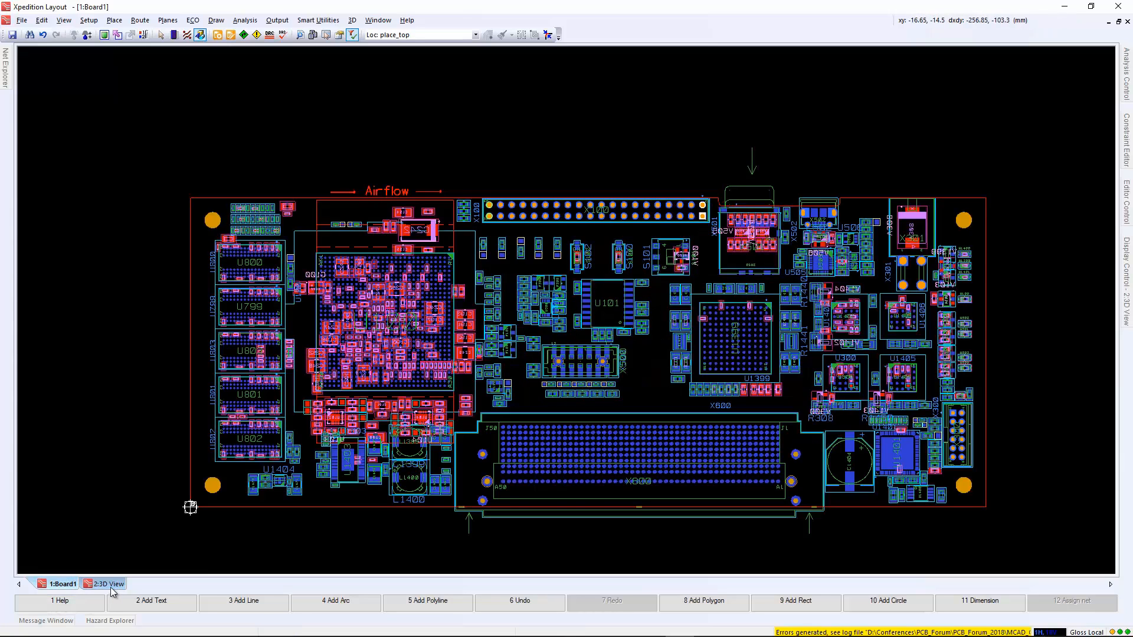
pyautogui.click(378, 20)
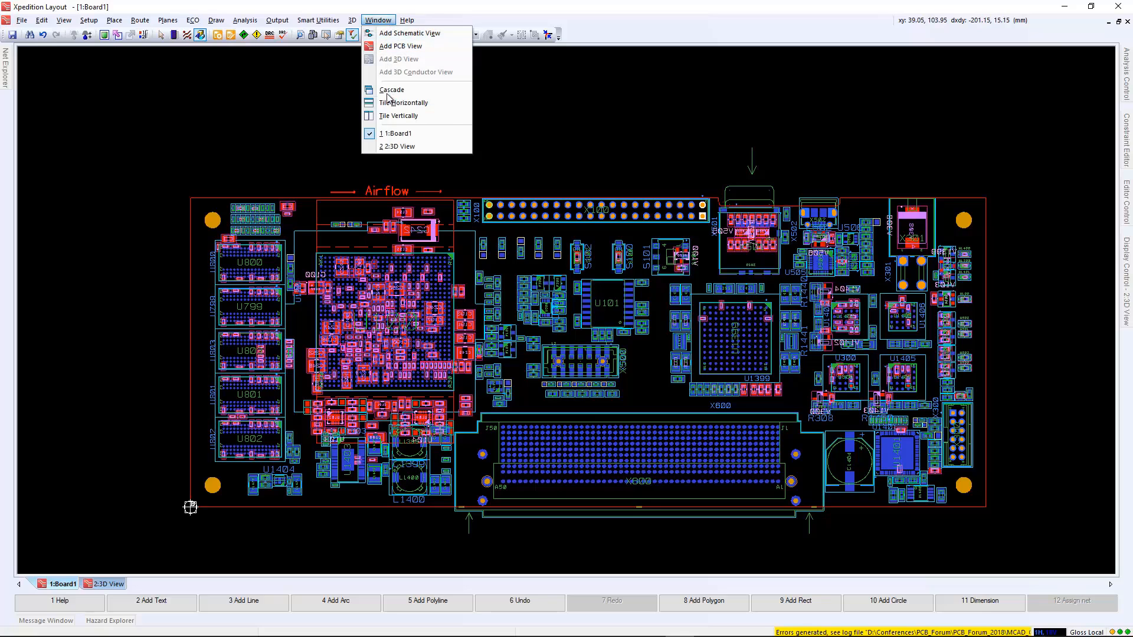
pyautogui.click(389, 116)
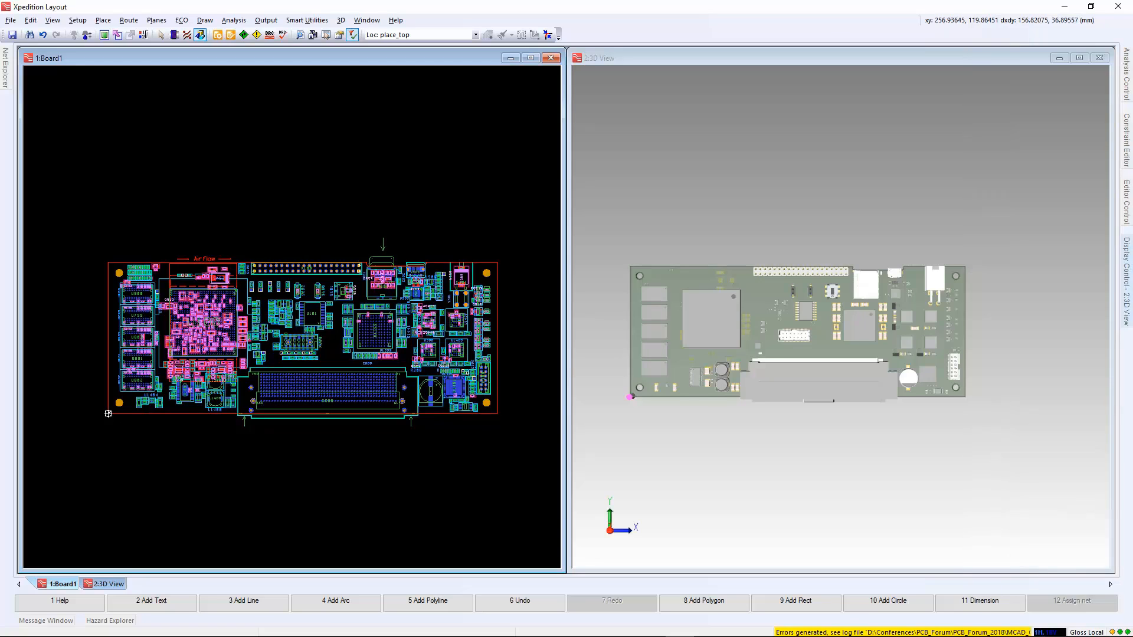
# Keep the 3D display settings open and turn on the display of holes.
pyautogui.moveTo(1126, 278)
pyautogui.click(1105, 48)
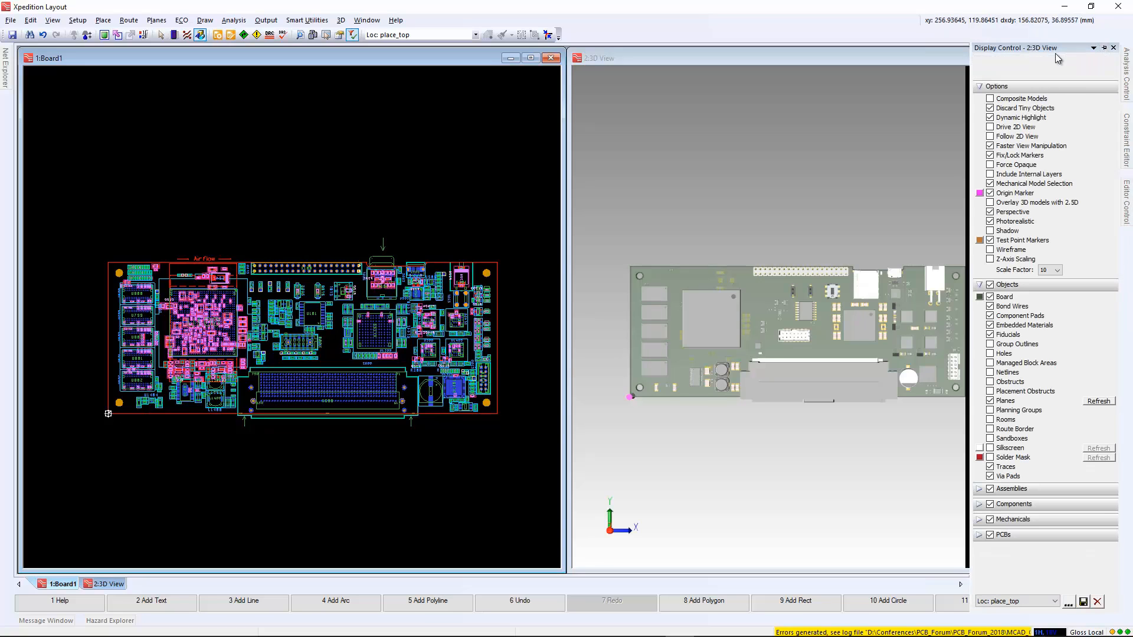
pyautogui.click(991, 354)
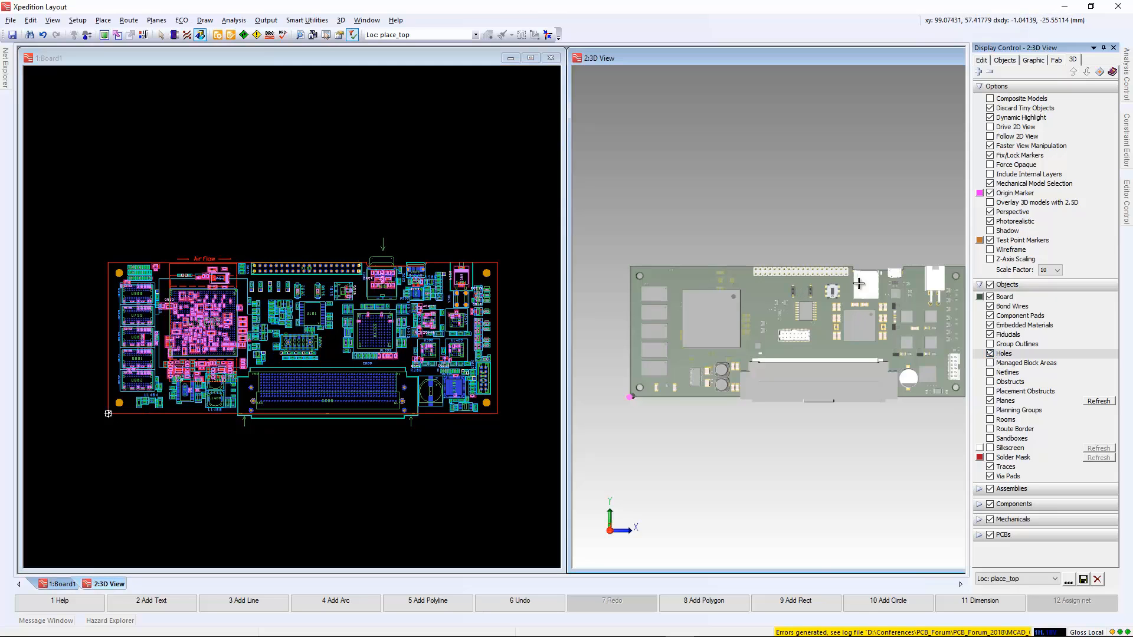
# Examine how connector X301's pins sit in the board holes, along with the neighbouring connector X502, in 3D.
pyautogui.scroll(5, 784, 335)
pyautogui.scroll(1, 802, 317)
pyautogui.moveTo(802, 317); pyautogui.dragTo(809, 276, button='middle')
pyautogui.scroll(1, 773, 398)
pyautogui.scroll(-3, 828, 406)
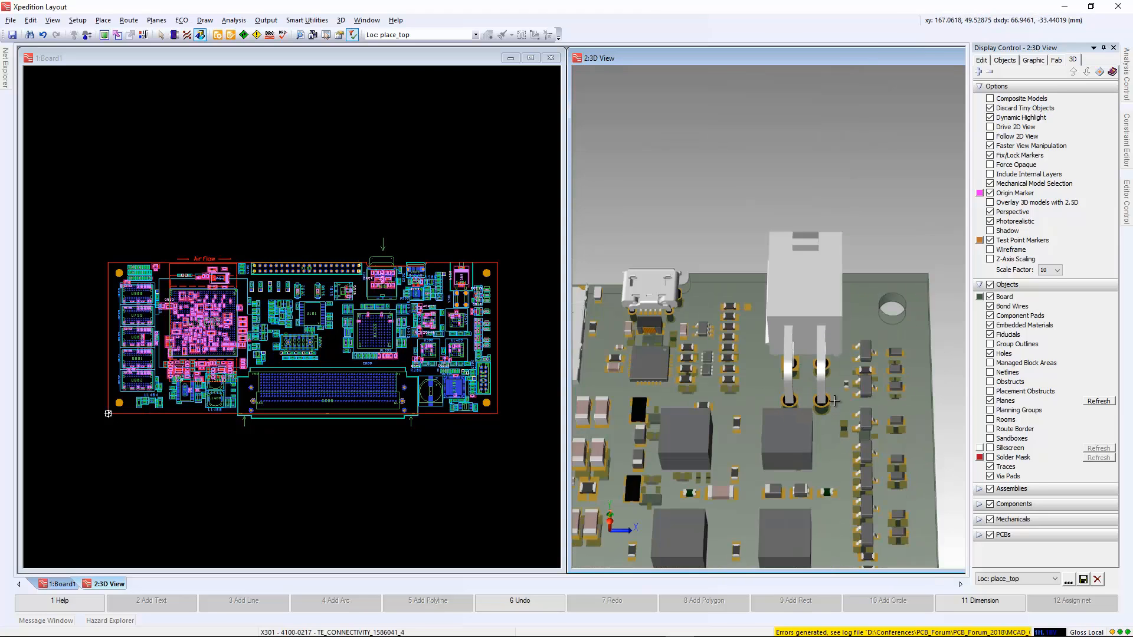
pyautogui.moveTo(656, 330); pyautogui.dragTo(729, 326, button='middle')
pyautogui.scroll(2, 729, 326)
pyautogui.scroll(-2, 868, 400)
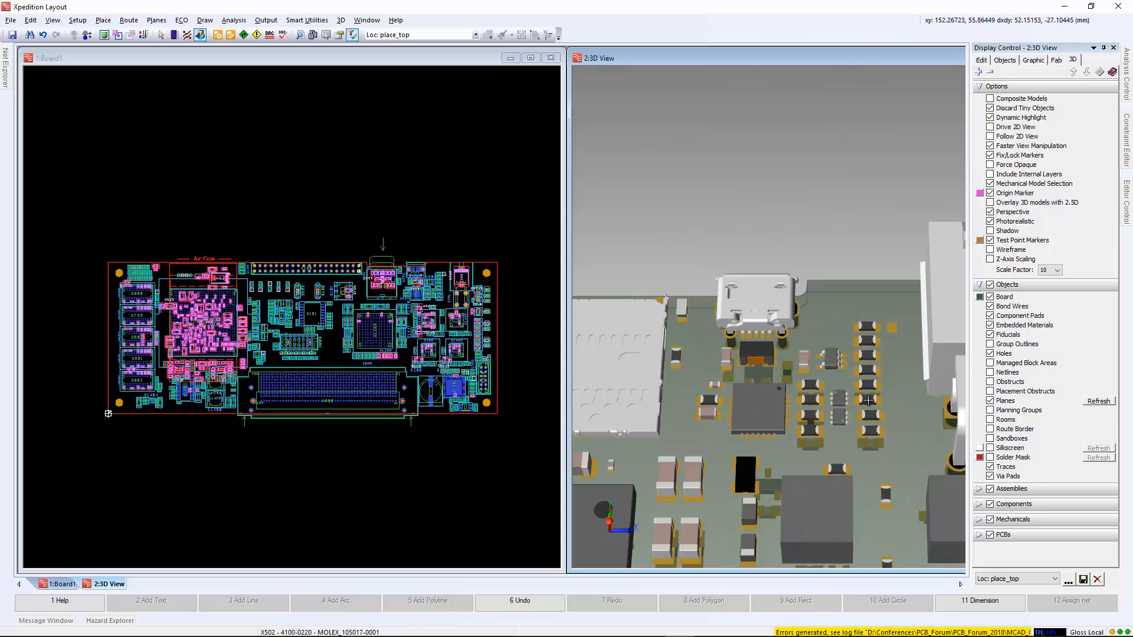
# Enable Follow 2D View and Drive 2D View, checking the view synchronisation by zooming in on U101.
pyautogui.click(990, 136)
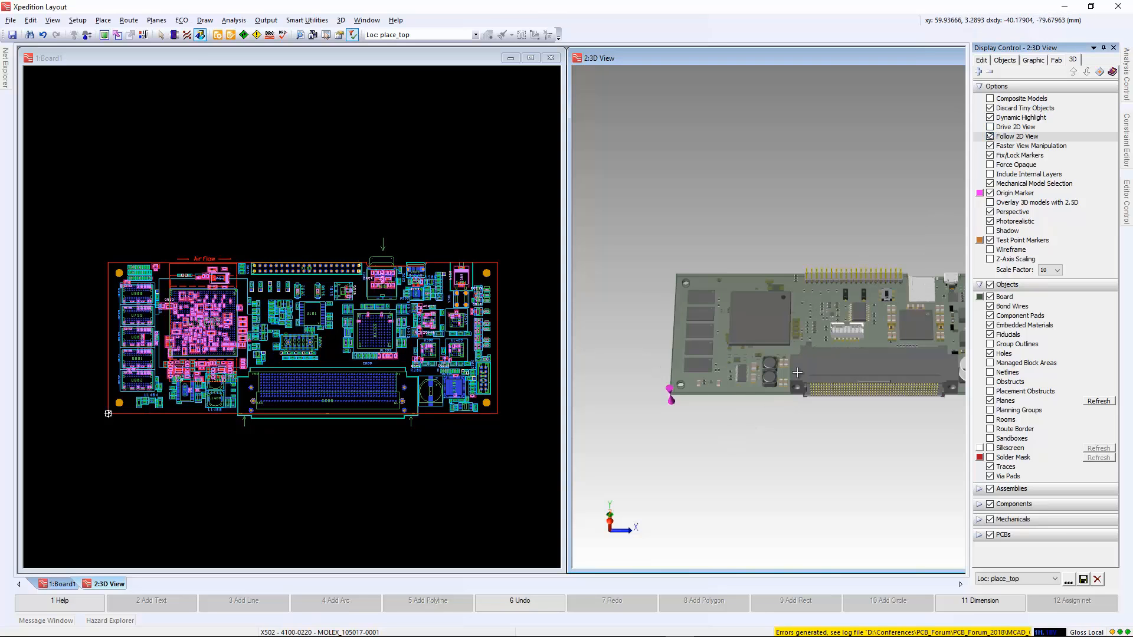
pyautogui.scroll(2, 260, 338)
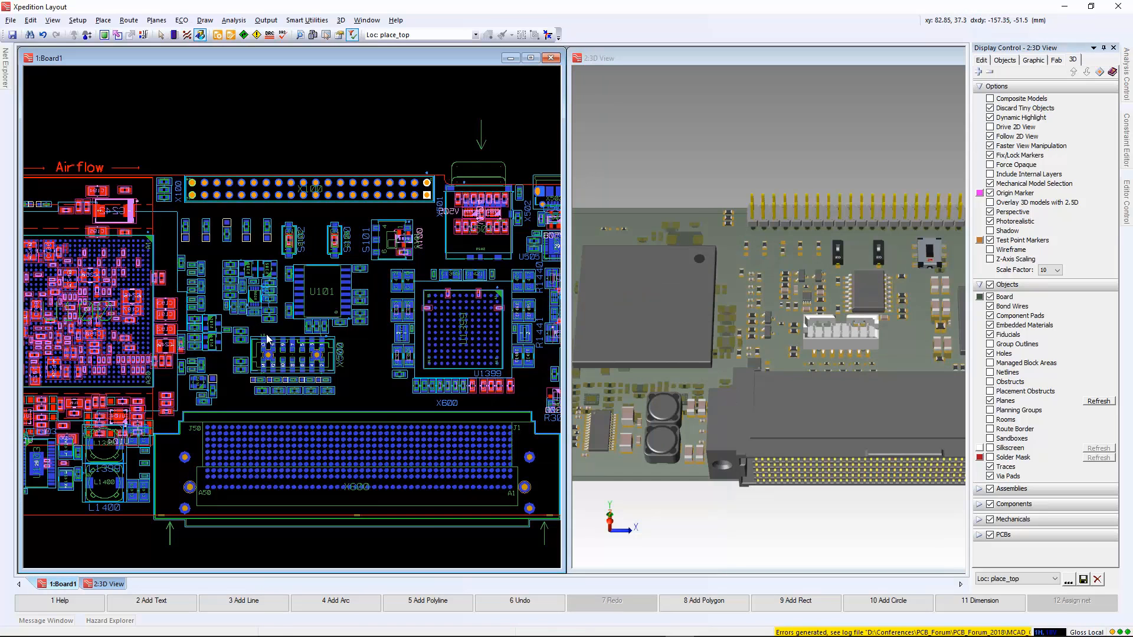
pyautogui.scroll(2, 266, 339)
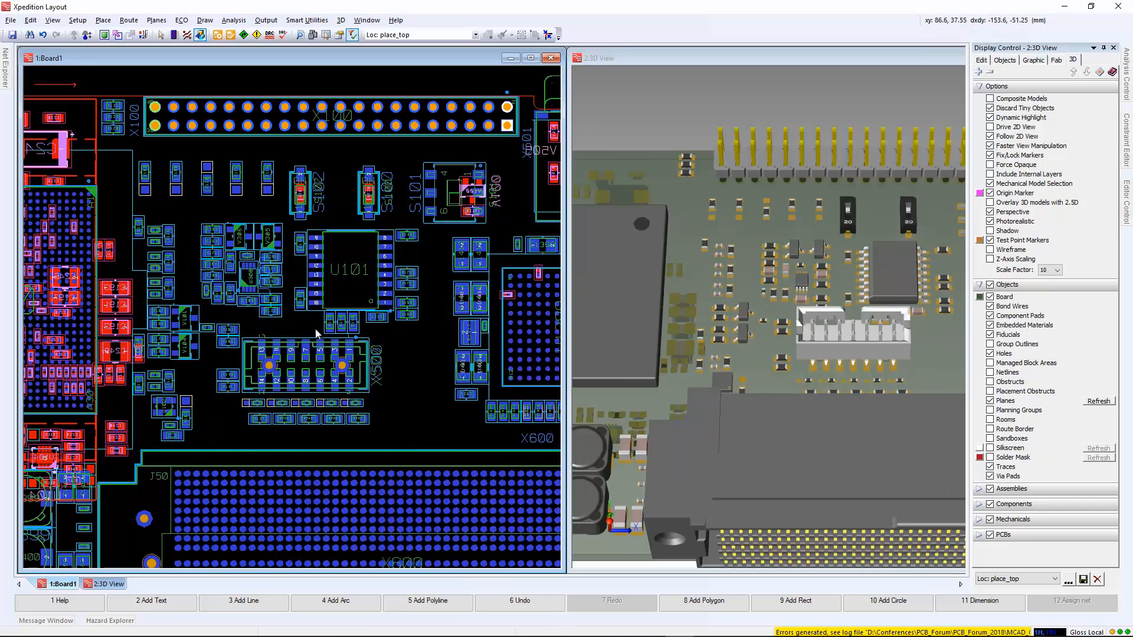
pyautogui.click(992, 127)
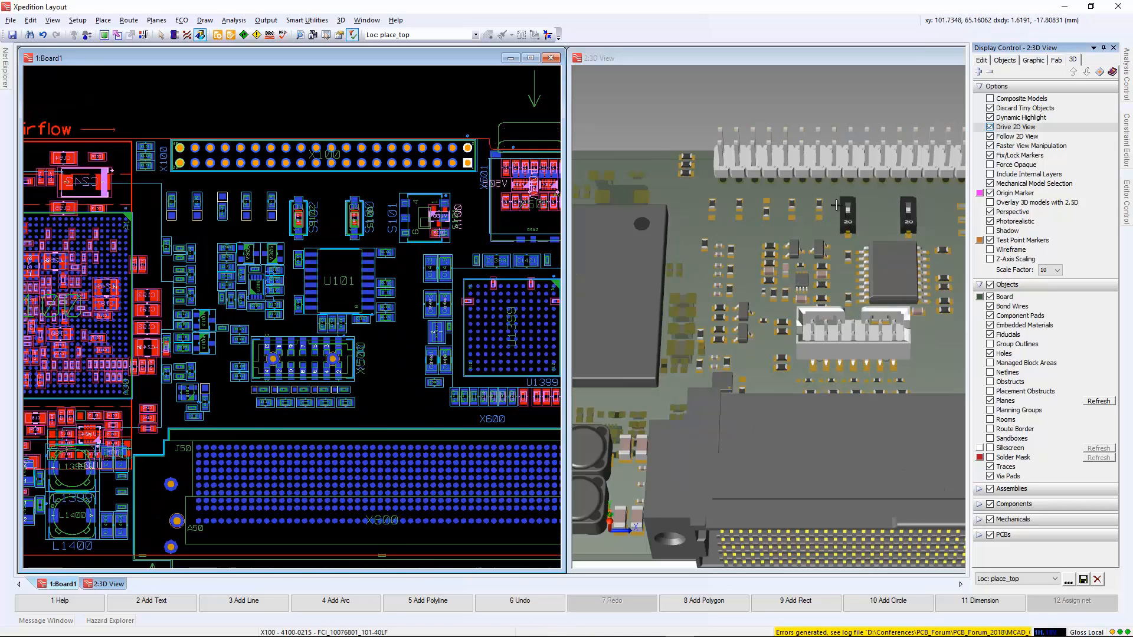
pyautogui.moveTo(761, 207); pyautogui.dragTo(758, 263, button='middle')
pyautogui.scroll(3, 768, 265)
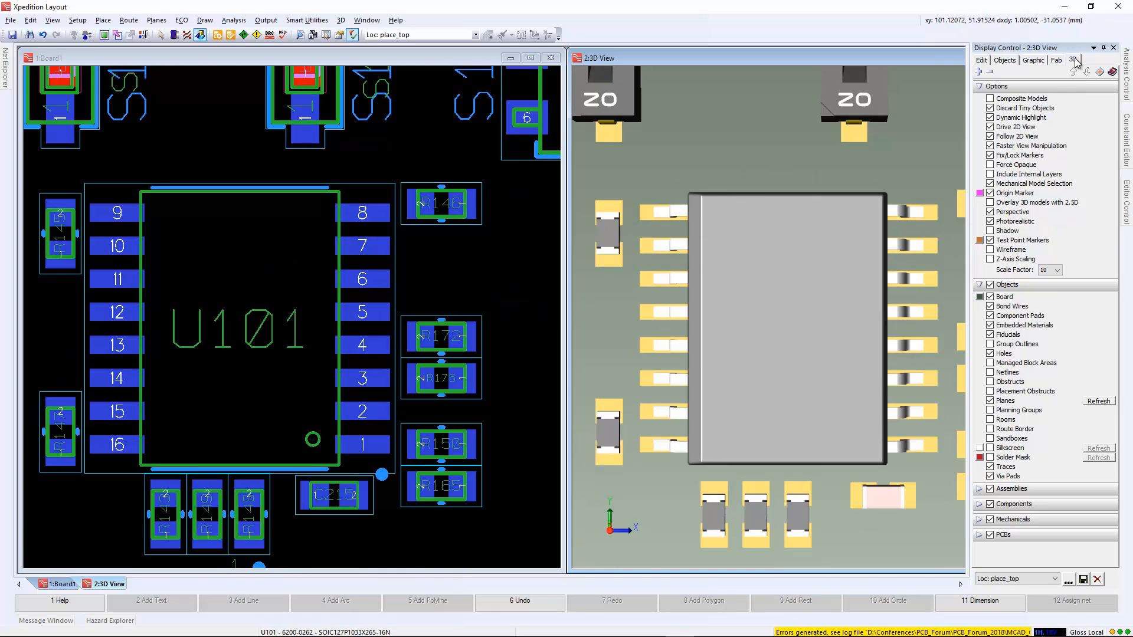
# Collapse the display settings, maximize the 3D view and show the whole board from above.
pyautogui.click(1102, 48)
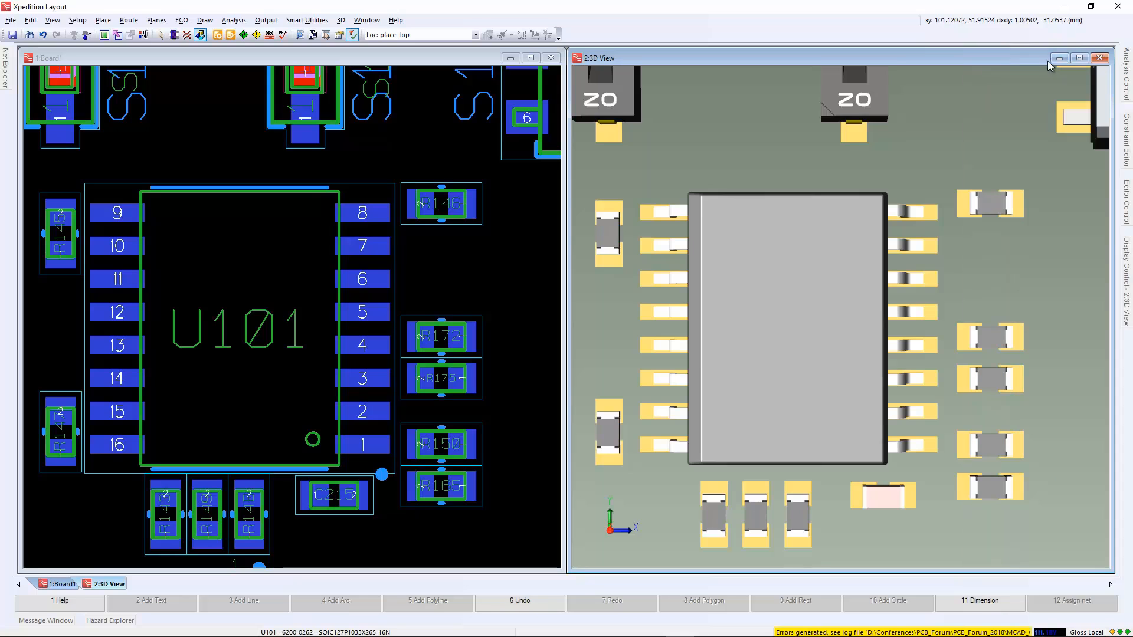
pyautogui.click(1090, 59)
pyautogui.scroll(-6, 639, 353)
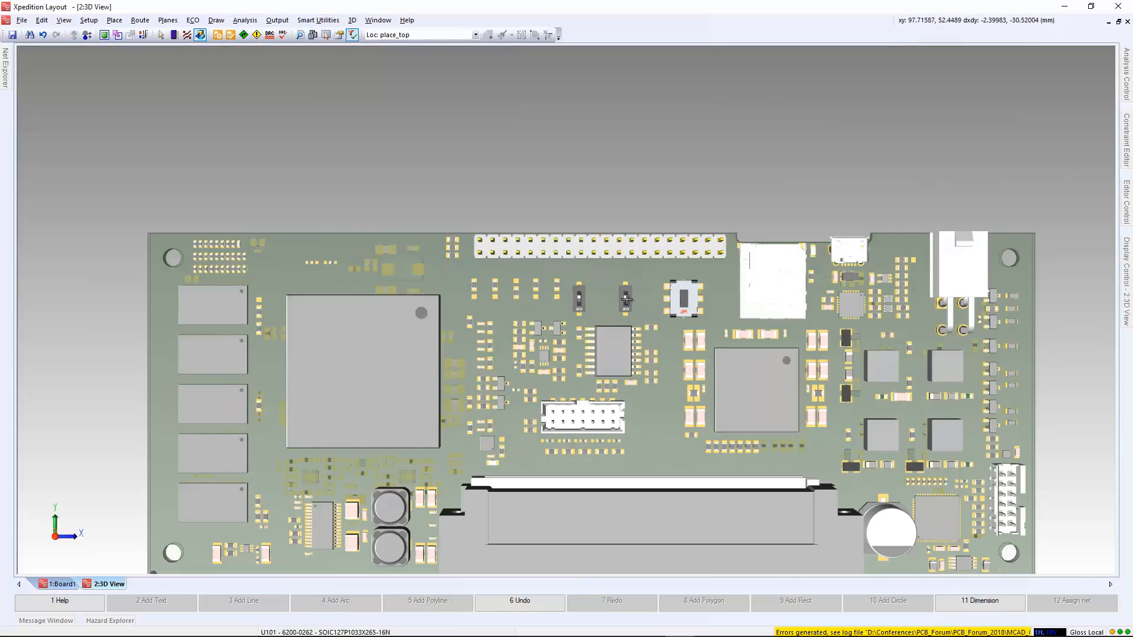
pyautogui.moveTo(621, 364); pyautogui.dragTo(604, 244, button='middle')
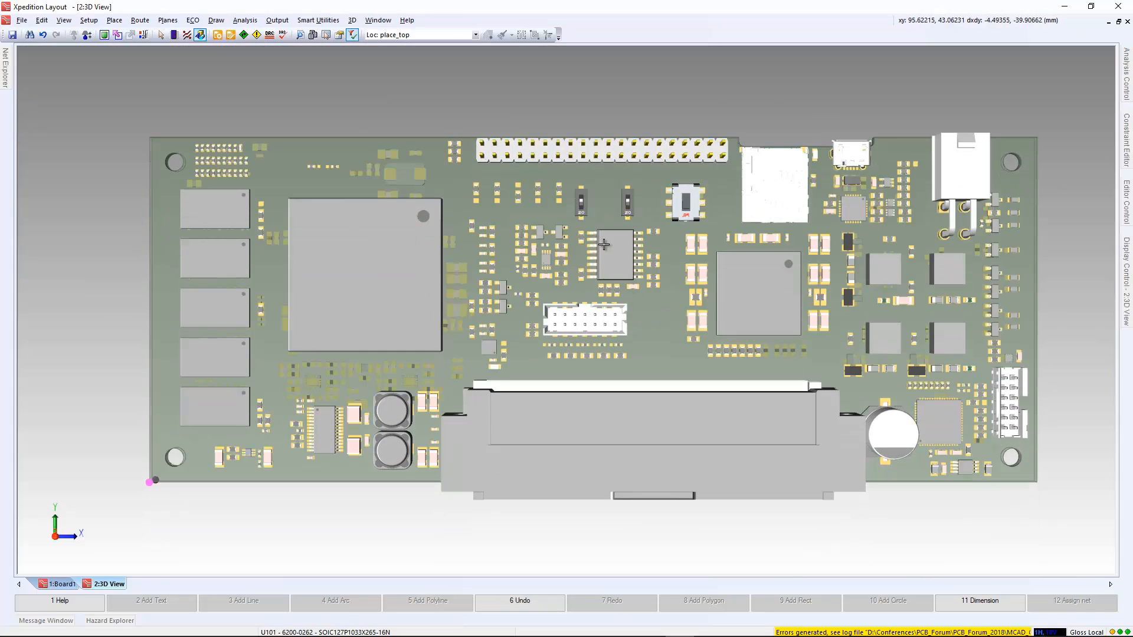
# Open the MCAD Collaborator and get the PCB data for a proposal.
pyautogui.click(351, 20)
pyautogui.click(376, 209)
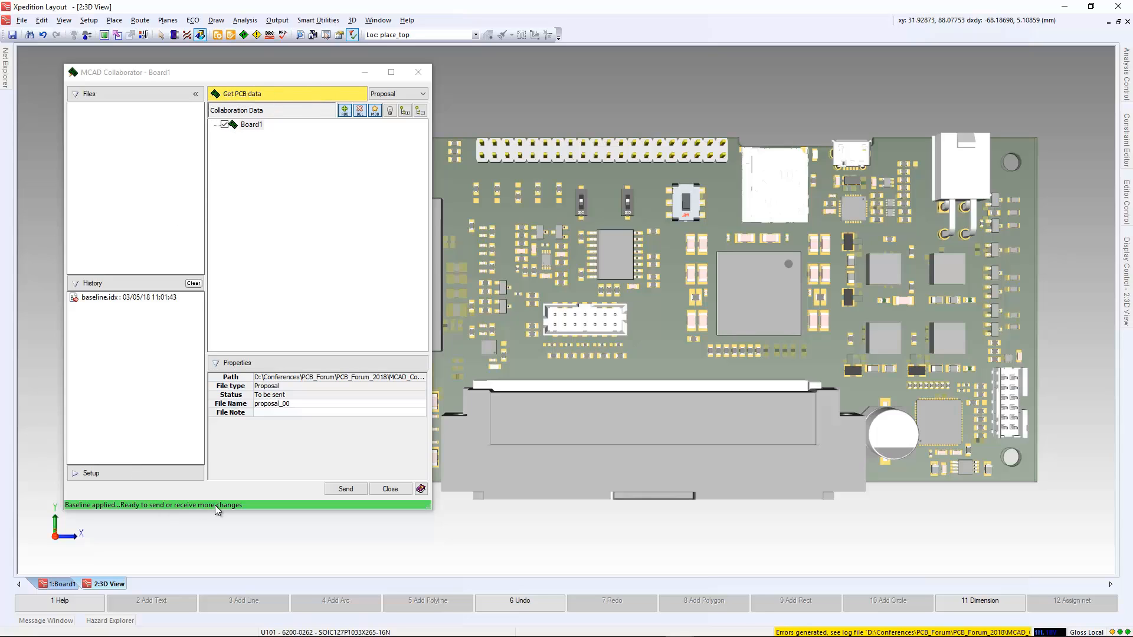
pyautogui.click(256, 95)
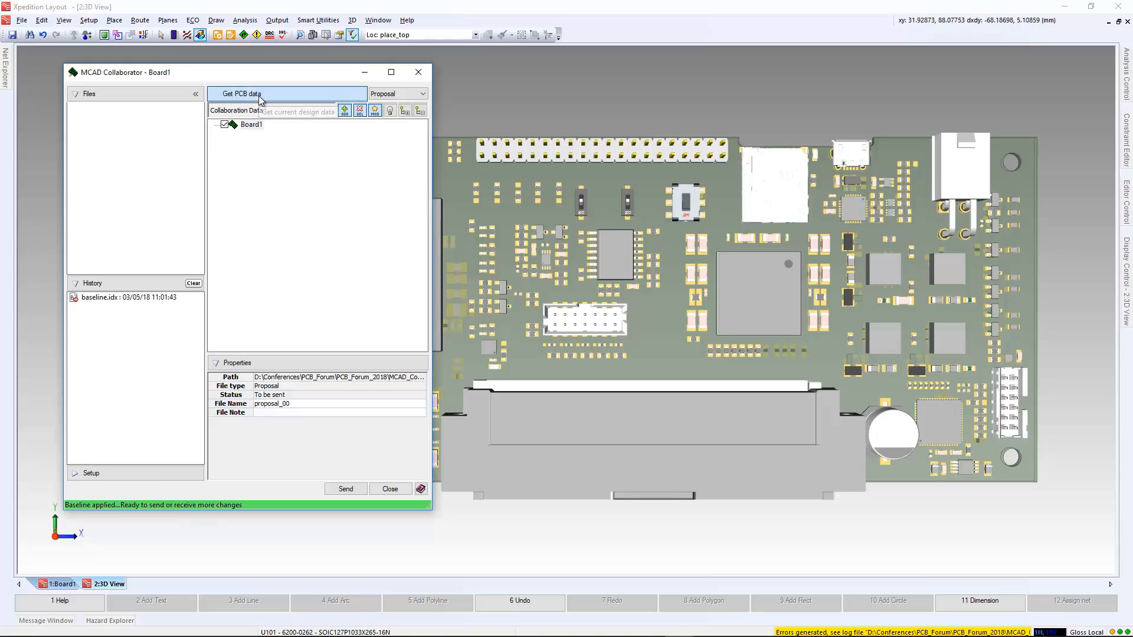
# Review the collaboration data for the Baseline file type, then return to Proposal.
pyautogui.click(398, 95)
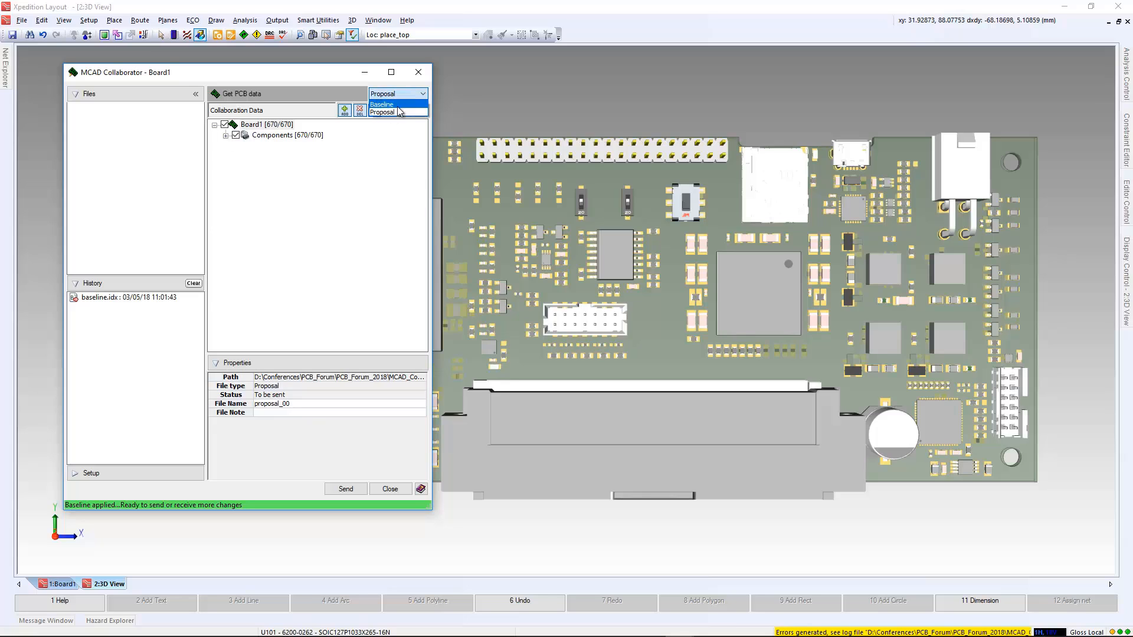
pyautogui.click(388, 104)
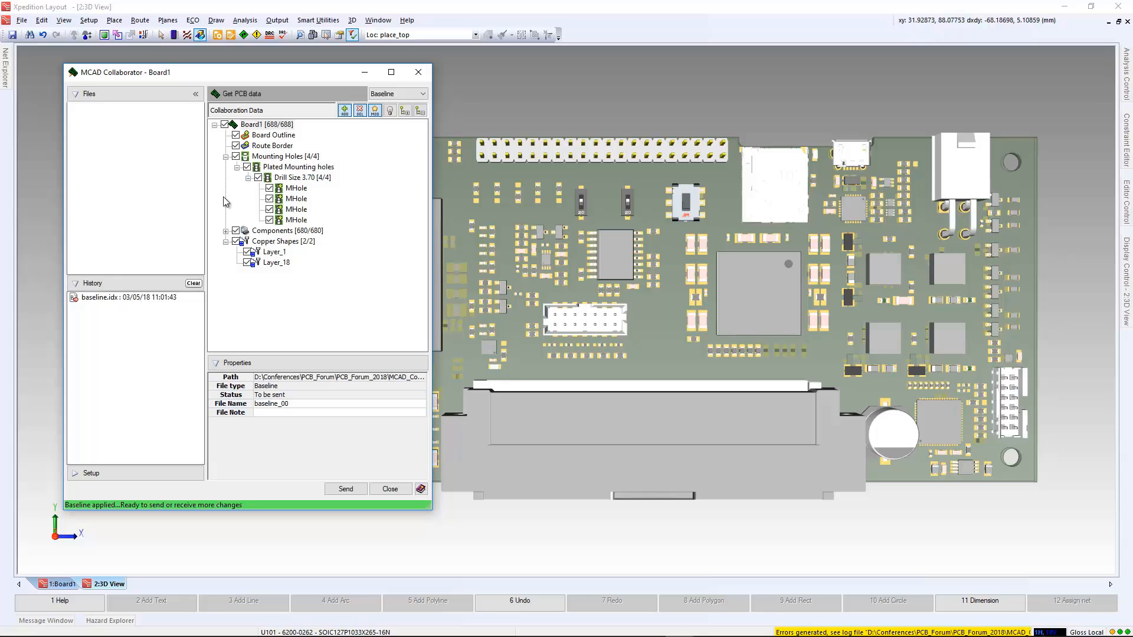
pyautogui.click(407, 94)
pyautogui.click(390, 111)
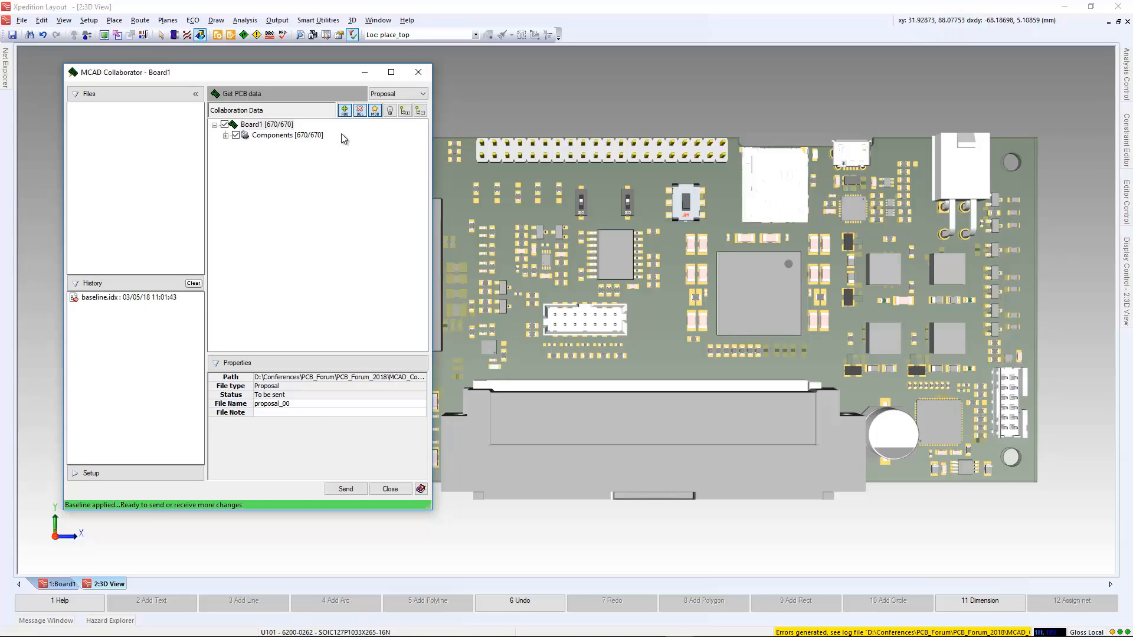
# Expand the electrical components on the top side and inspect the properties of C116.
pyautogui.click(225, 136)
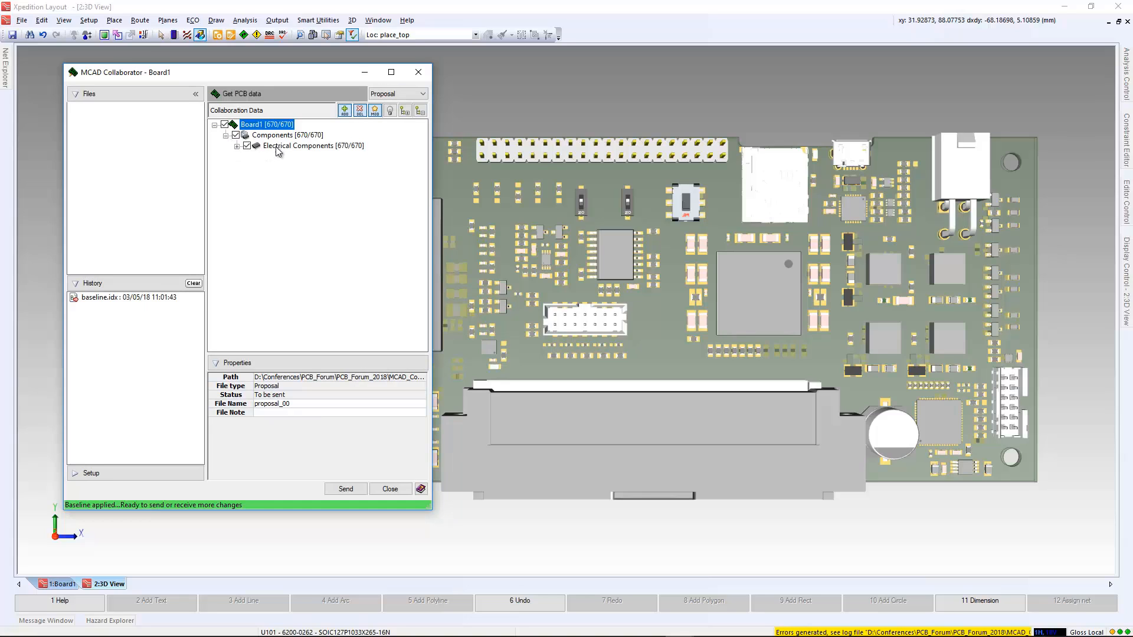
pyautogui.click(236, 146)
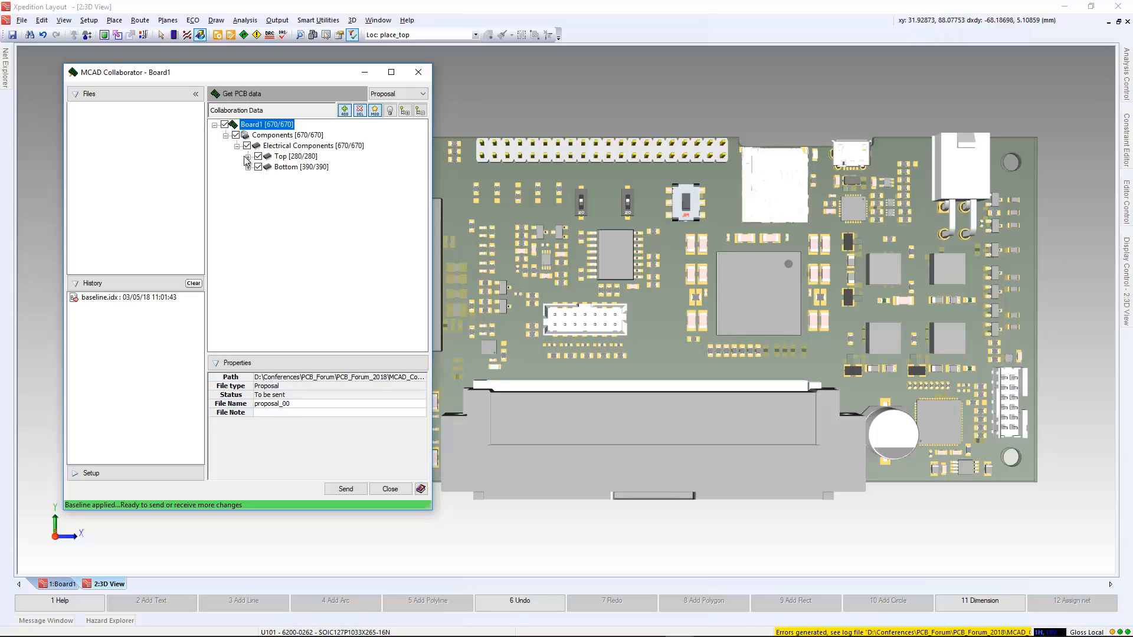
pyautogui.click(248, 157)
pyautogui.click(293, 156)
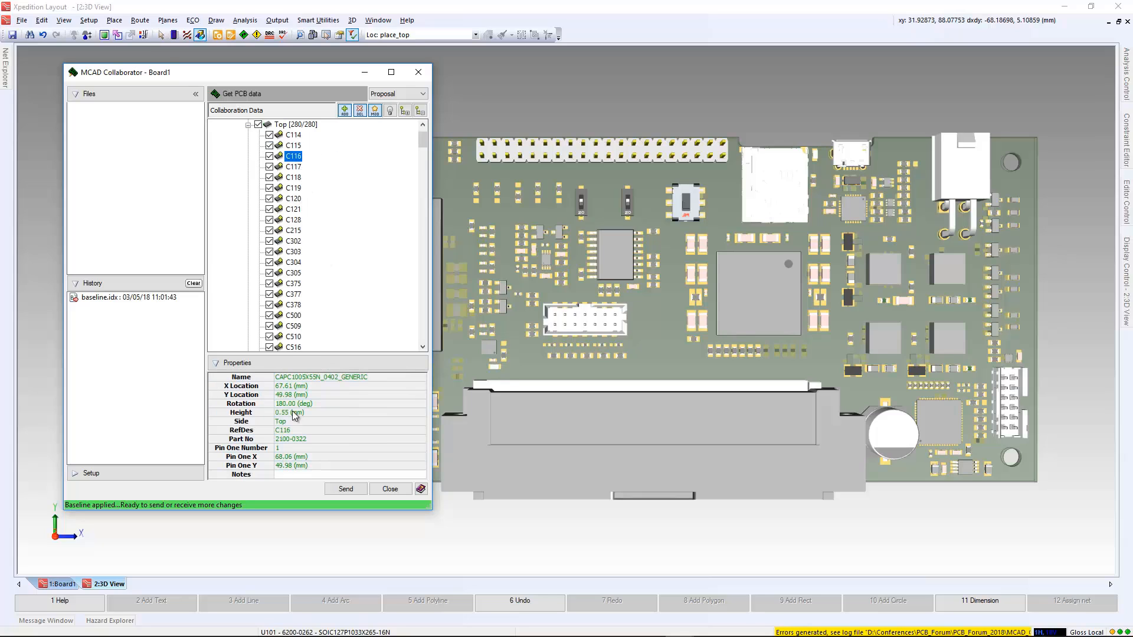
pyautogui.scroll(1, 350, 188)
# Add the file note "initial placement" to Board1's proposal_00 and send the proposal.
pyautogui.click(266, 124)
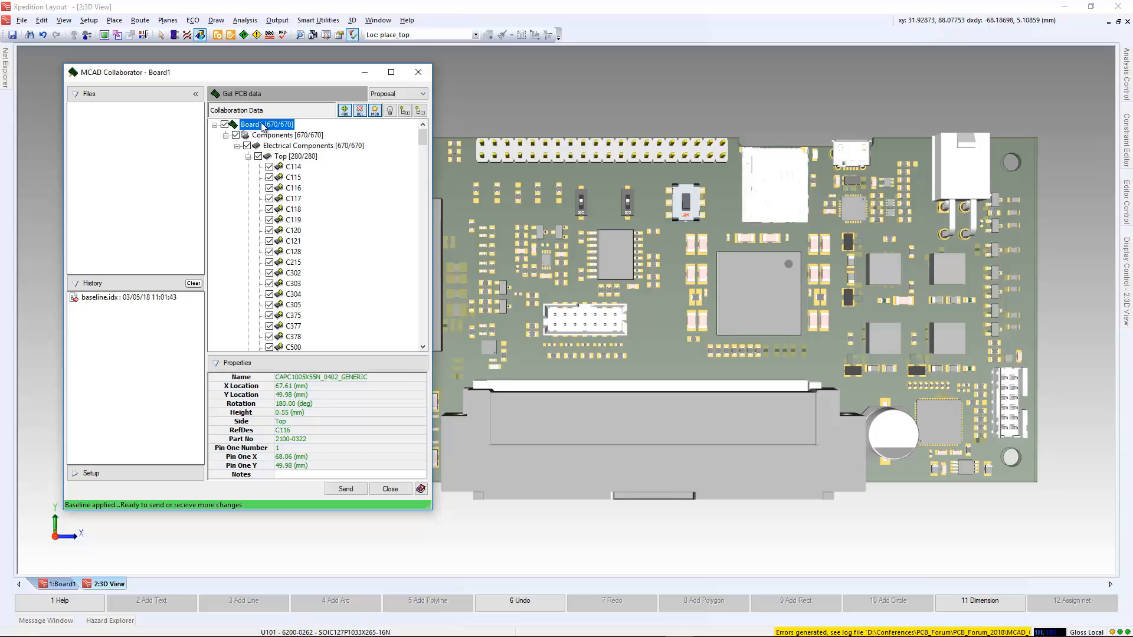
pyautogui.click(274, 413)
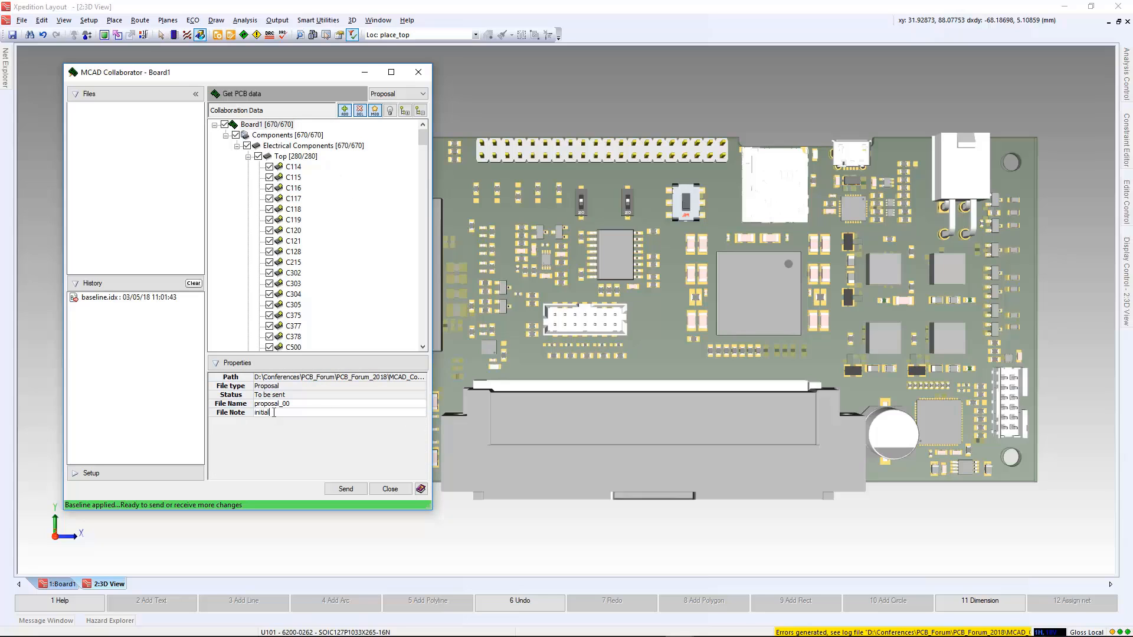
pyautogui.write('initial placement')
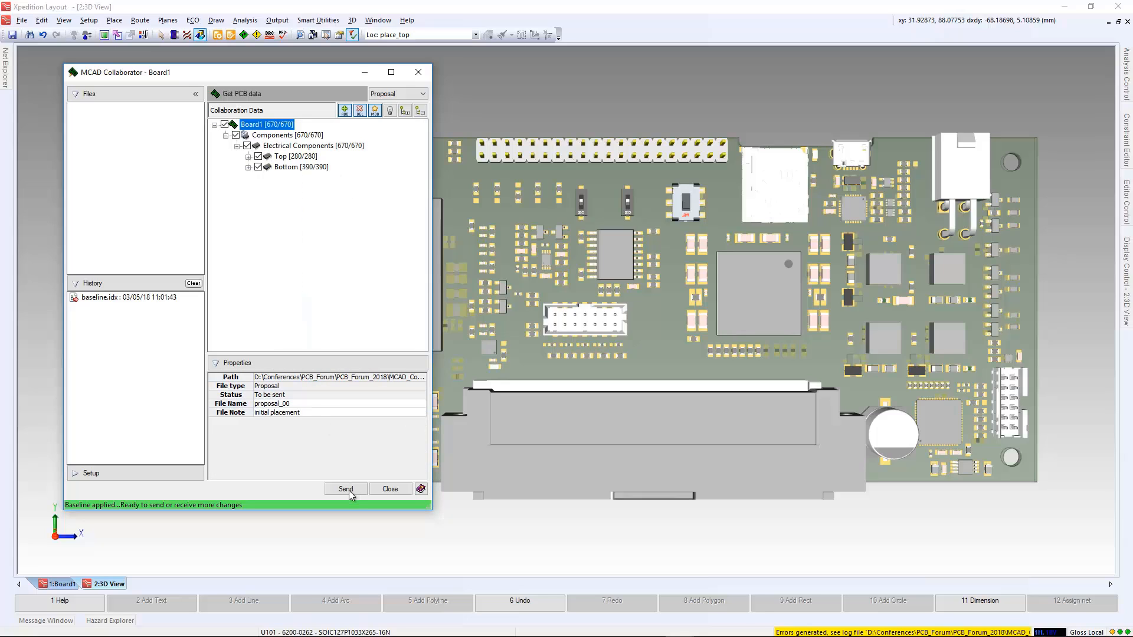
pyautogui.click(346, 489)
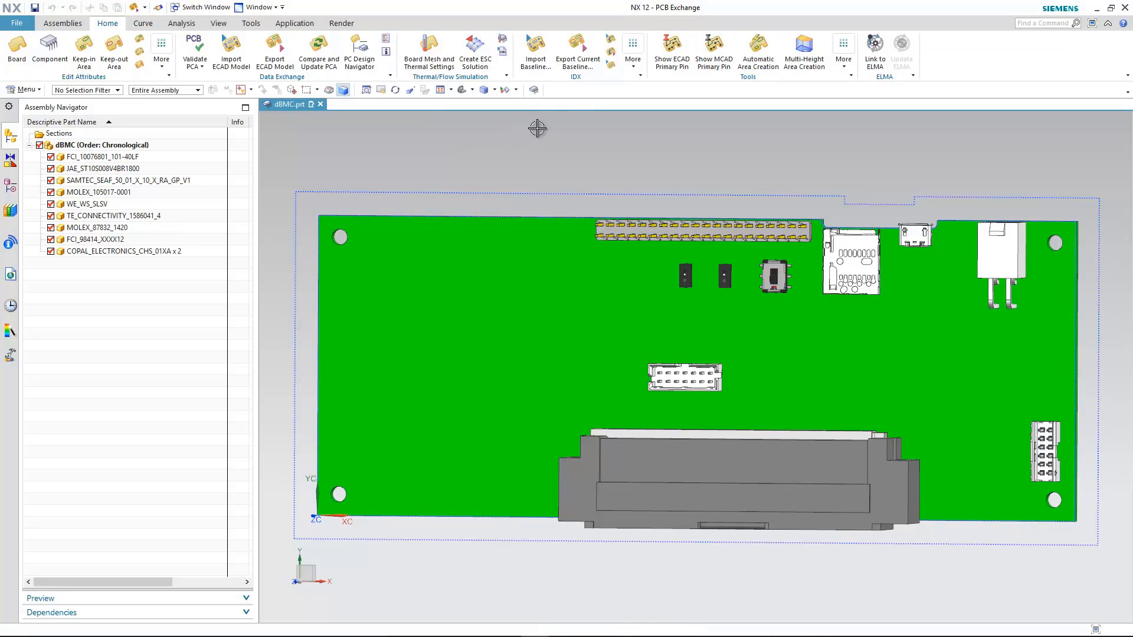
# In NX, import the incremental data file proposal_00.idx.
pyautogui.click(610, 41)
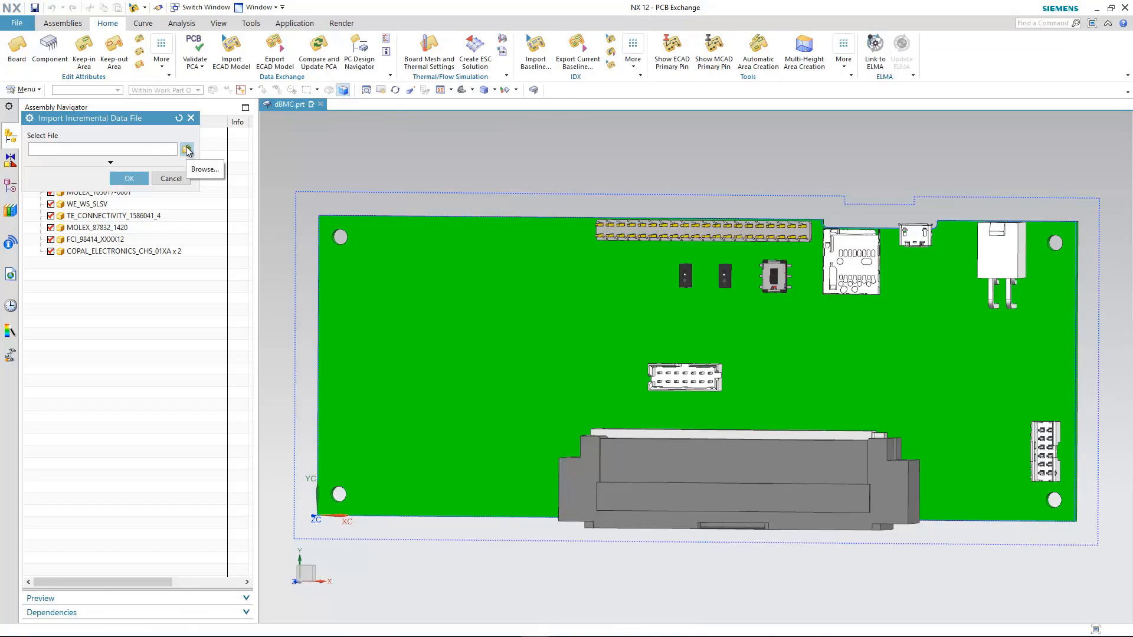
pyautogui.click(187, 150)
pyautogui.doubleClick(101, 96)
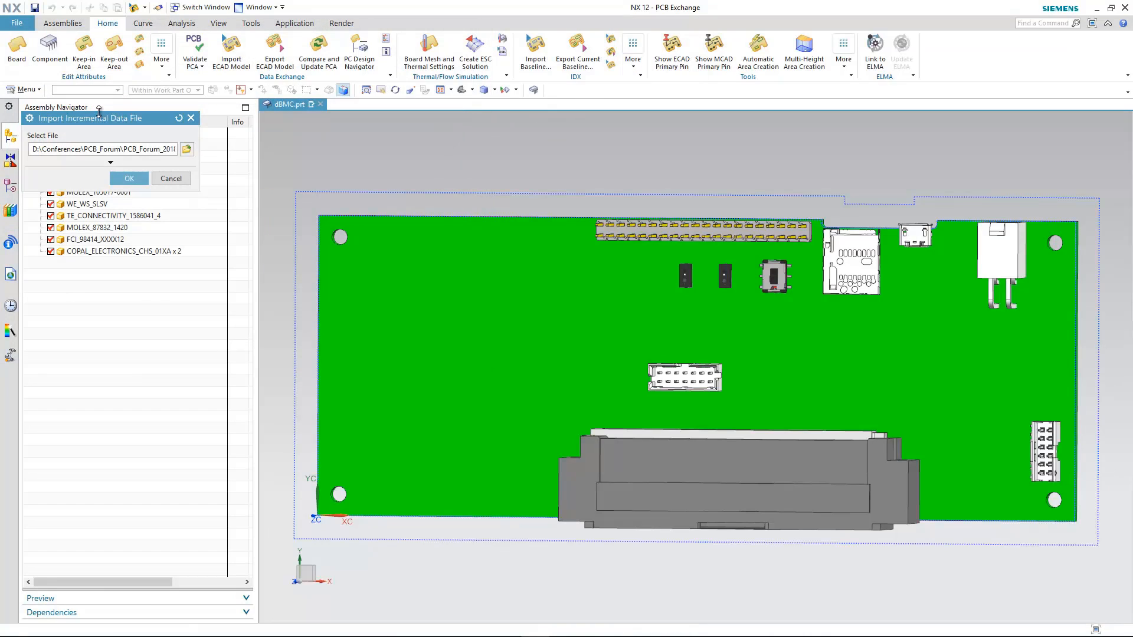
pyautogui.click(124, 178)
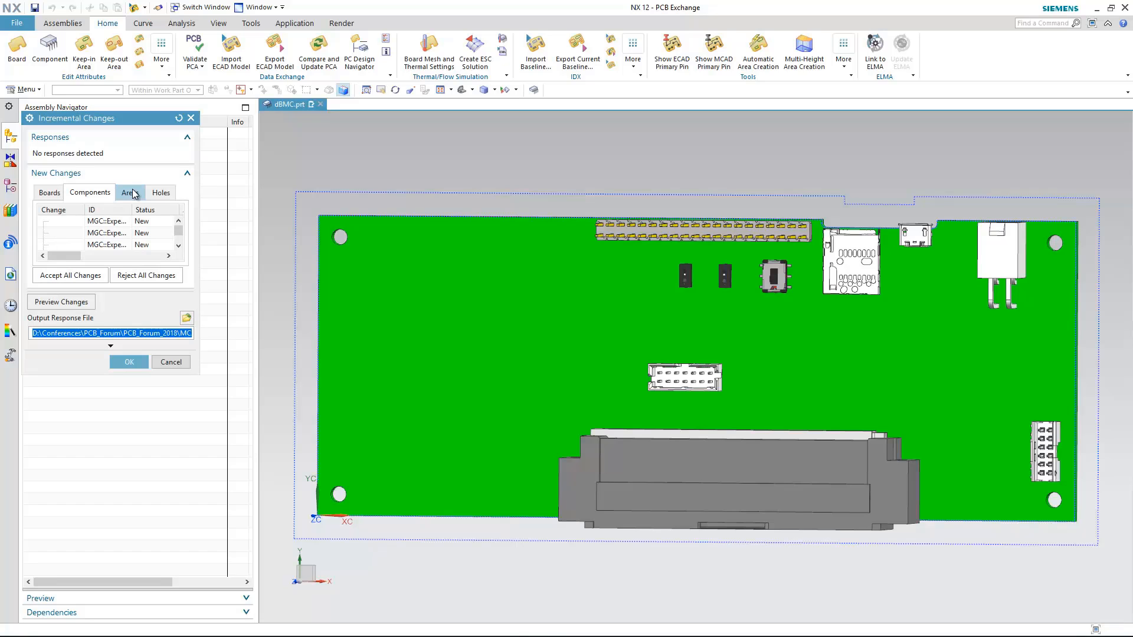
# Review the proposed board, area, hole and component changes, including the details of the component rows.
pyautogui.moveTo(199, 223); pyautogui.dragTo(446, 222)
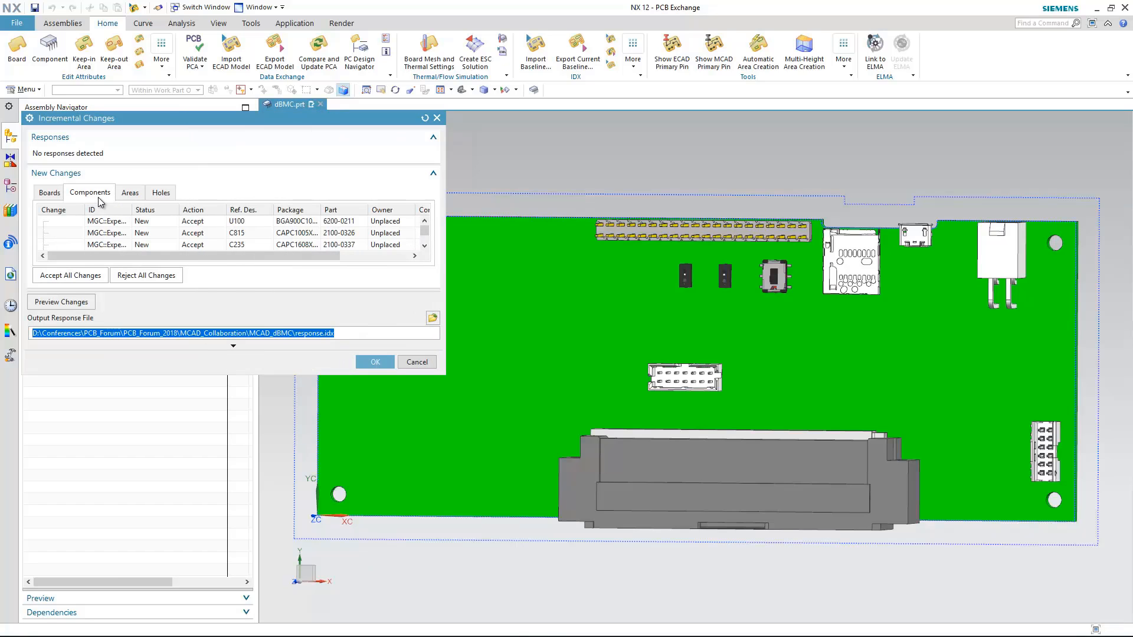
pyautogui.click(51, 194)
pyautogui.click(131, 195)
pyautogui.click(159, 194)
pyautogui.click(80, 199)
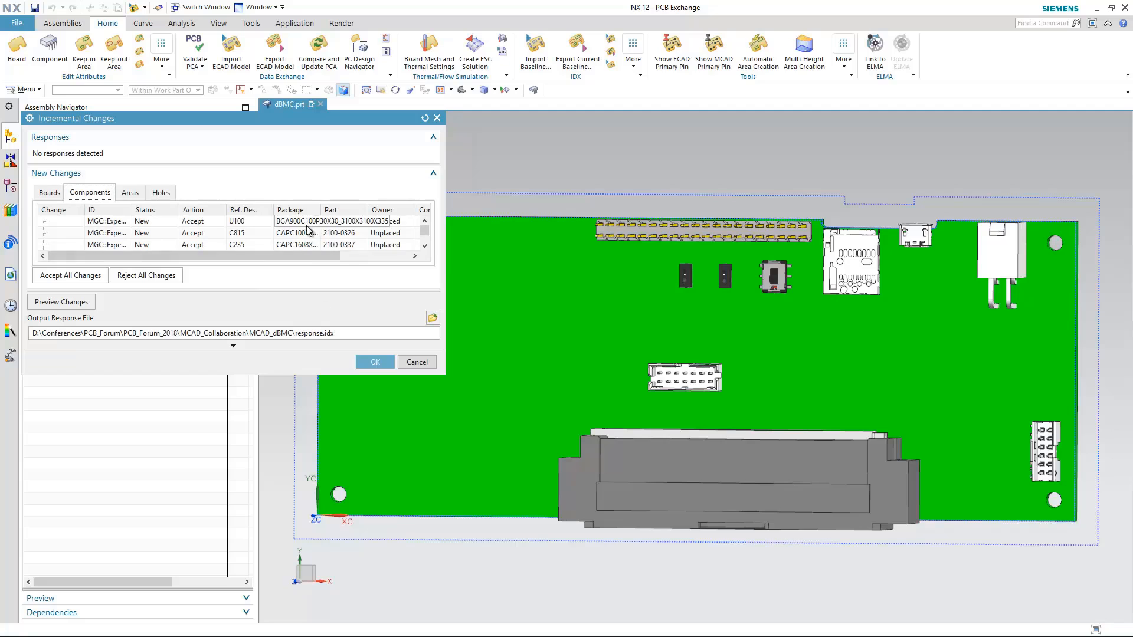
pyautogui.click(424, 245)
pyautogui.click(425, 245)
# Accept all incremental changes, update the dBMC model with response.idx as the output response file, and dismiss the information report.
pyautogui.click(78, 277)
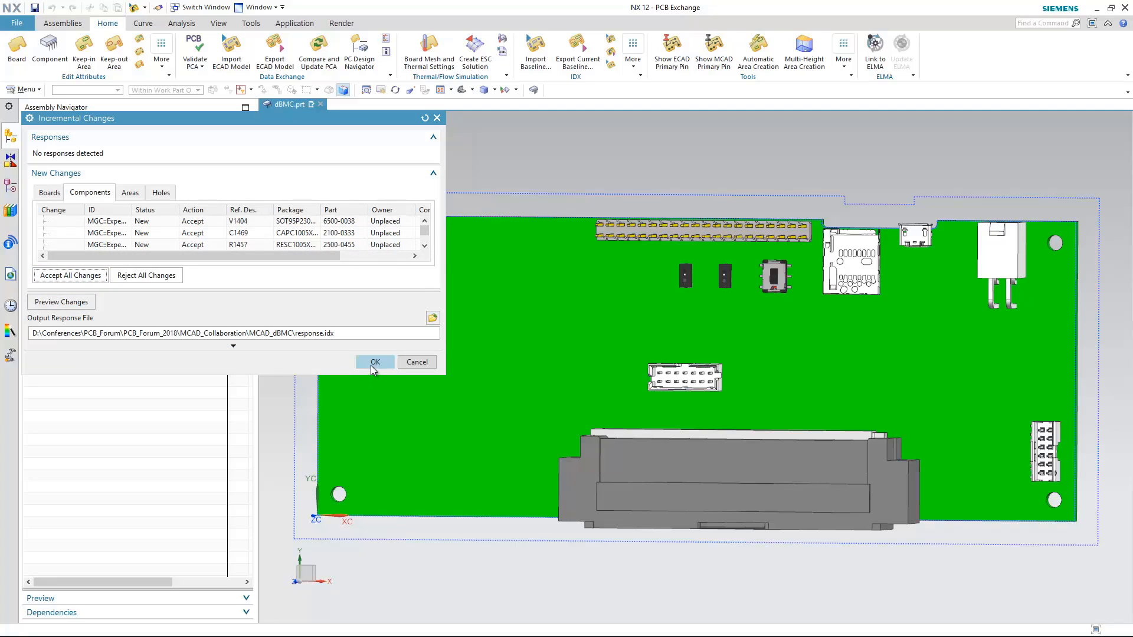
pyautogui.click(373, 364)
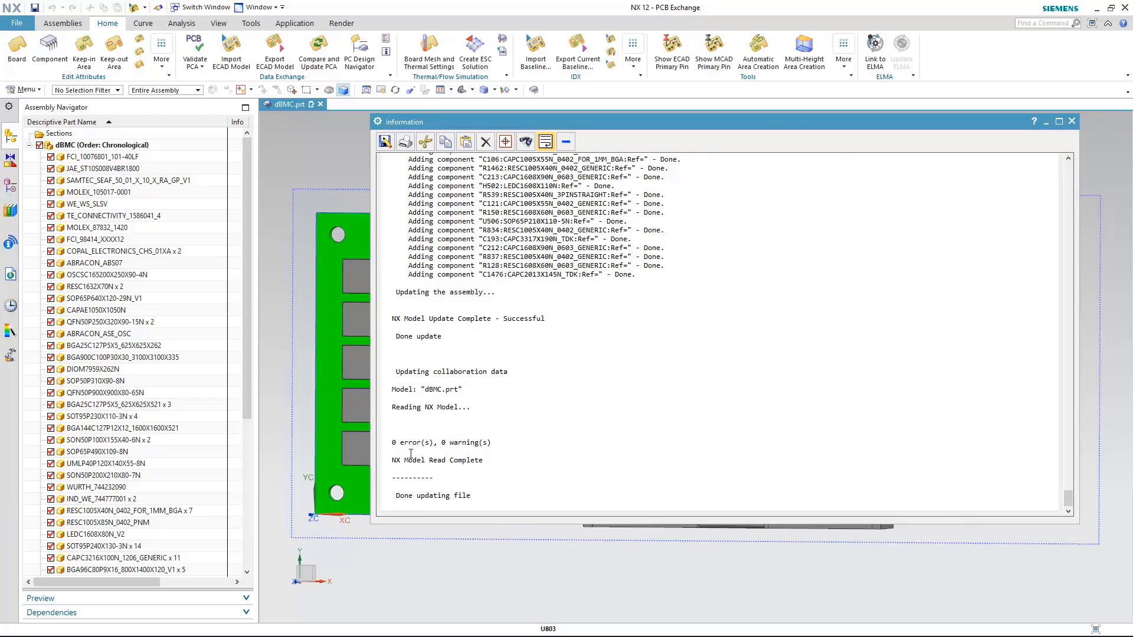
pyautogui.scroll(5, 411, 454)
pyautogui.click(1072, 122)
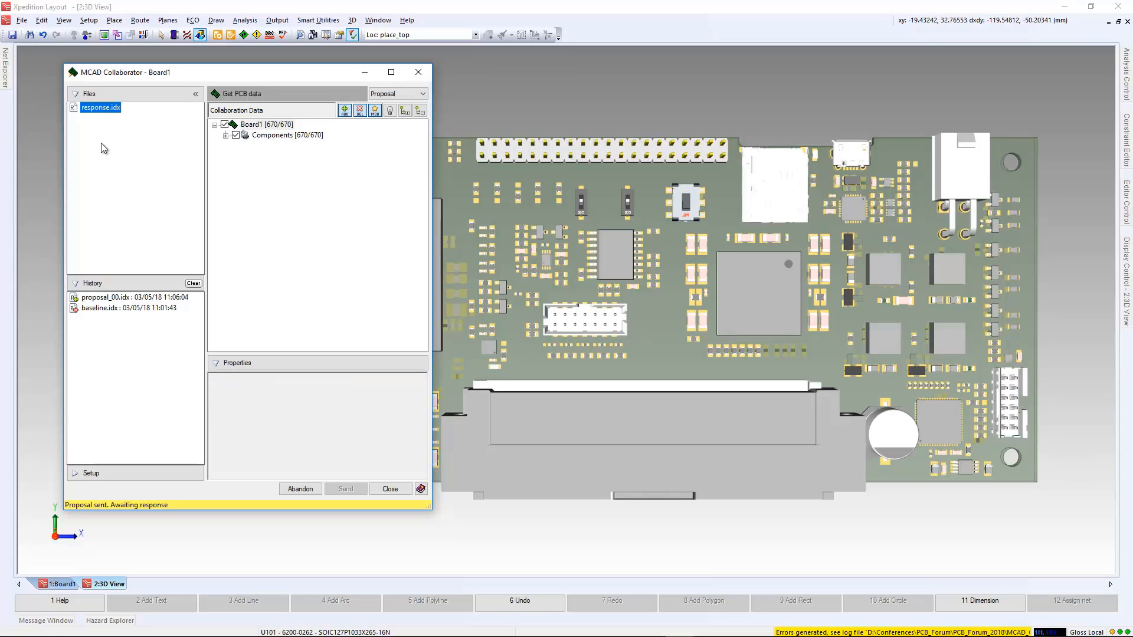
# Switch to Xpedition Layout, apply response.idx to the design and close the MCAD Collaborator.
pyautogui.click(346, 489)
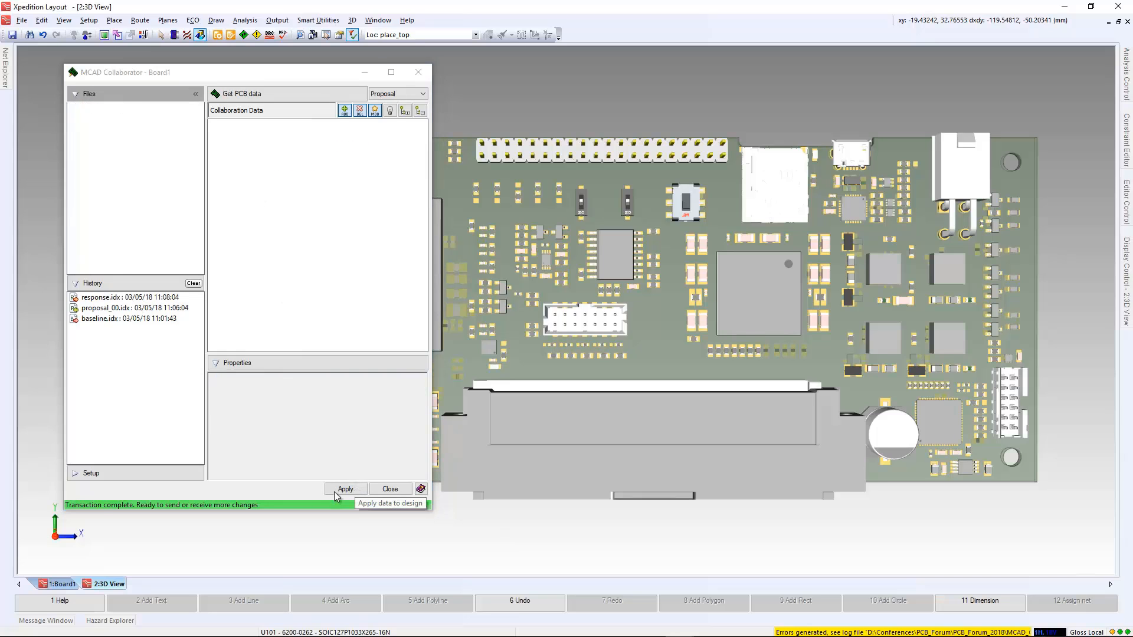
pyautogui.click(390, 489)
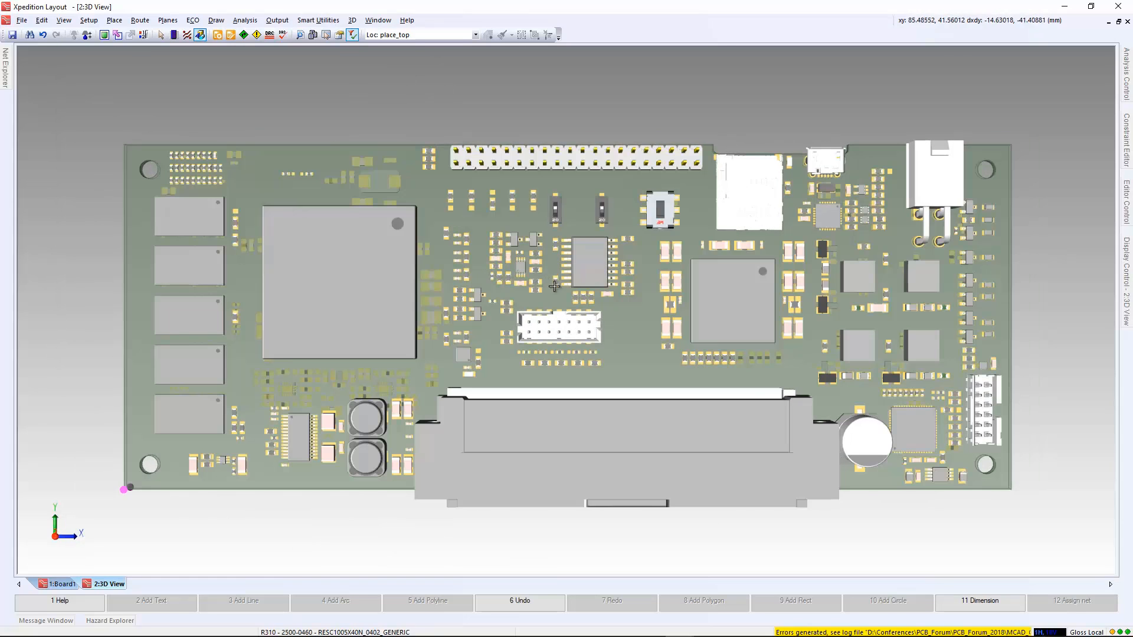
# Move connector X300 to about X 174.2, Y 21 mm and connector X502 to about X 142.7, Y 64 mm on the board.
pyautogui.scroll(3, 762, 312)
pyautogui.moveTo(768, 313); pyautogui.dragTo(786, 319)
pyautogui.moveTo(740, 283); pyautogui.dragTo(703, 405, button='middle')
pyautogui.scroll(3, 674, 211)
pyautogui.moveTo(606, 277); pyautogui.dragTo(590, 276)
pyautogui.scroll(-5, 626, 287)
pyautogui.moveTo(625, 287); pyautogui.dragTo(626, 260, button='middle')
# Open the MCAD Collaborator for a new proposal, inspect the properties of X300 and turn on highlighting of the changed components.
pyautogui.click(352, 34)
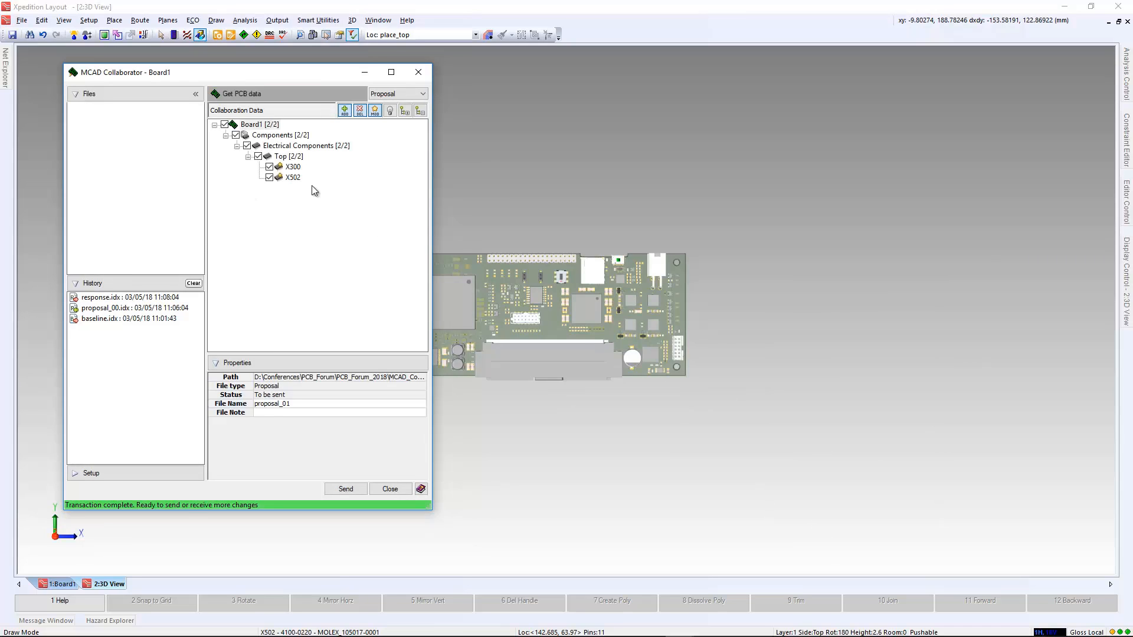
pyautogui.scroll(5, 623, 259)
pyautogui.click(294, 168)
pyautogui.scroll(-4, 610, 252)
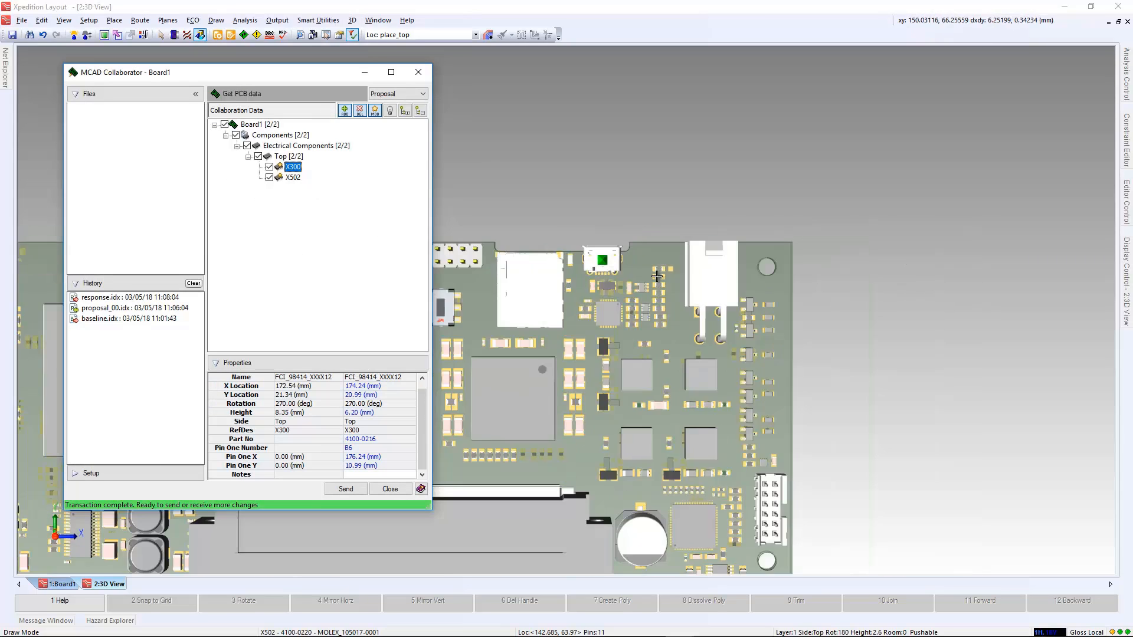
pyautogui.moveTo(610, 252); pyautogui.dragTo(575, 206, button='middle')
pyautogui.click(390, 110)
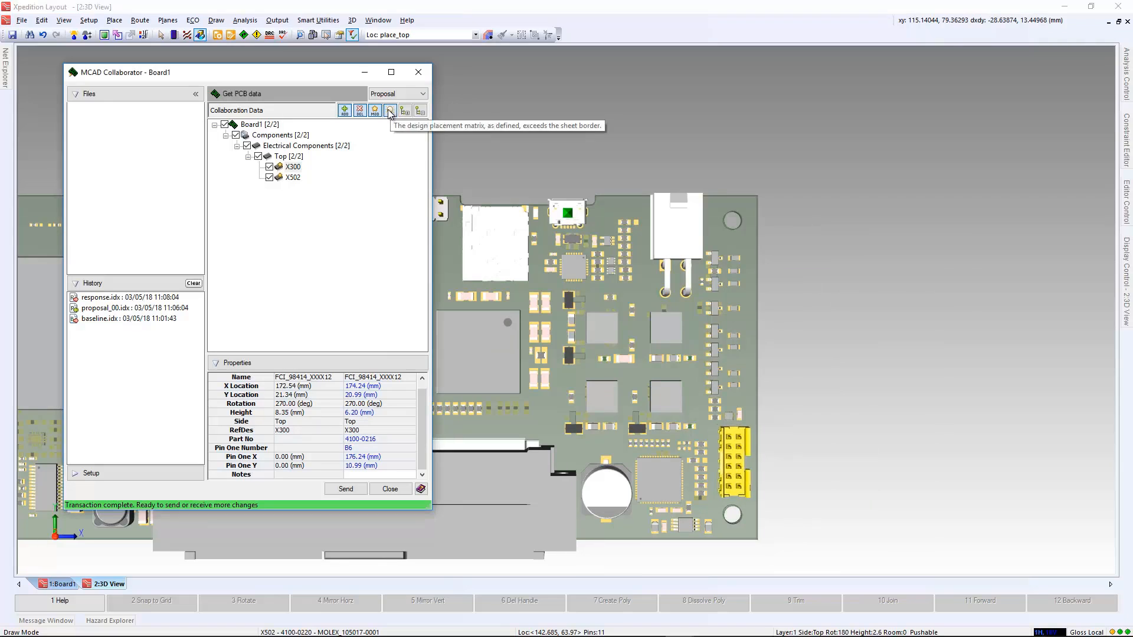
# Add the note "moved further from board edge" to X502, send the proposal as proposal_01 and turn off component highlighting.
pyautogui.click(293, 178)
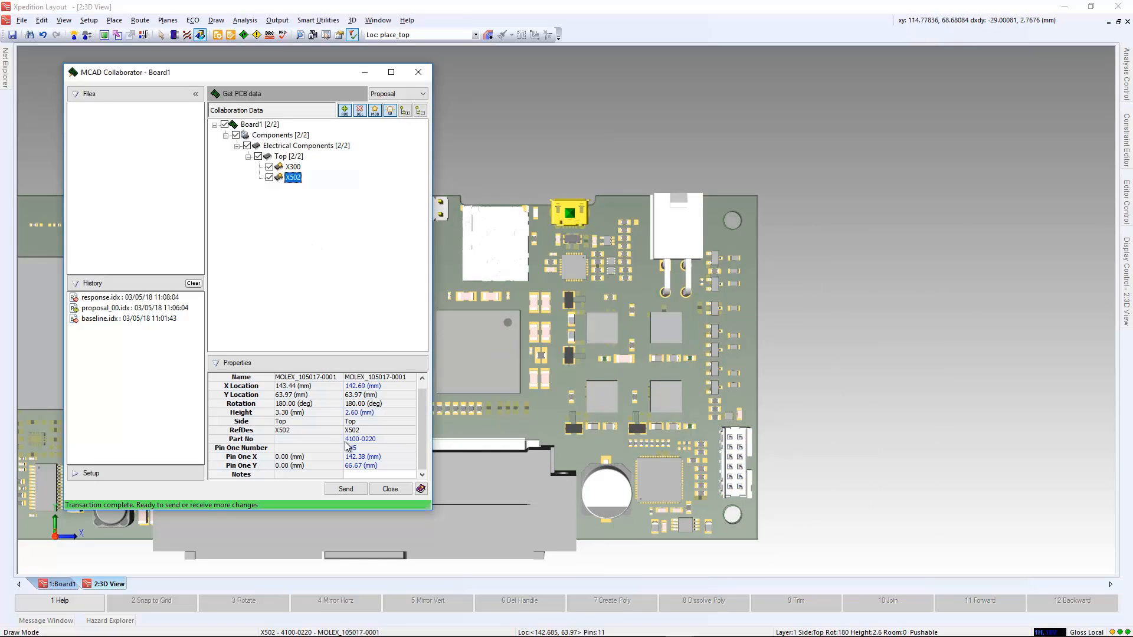
pyautogui.click(377, 474)
pyautogui.write('moved further from bo')
pyautogui.write('ard edge')
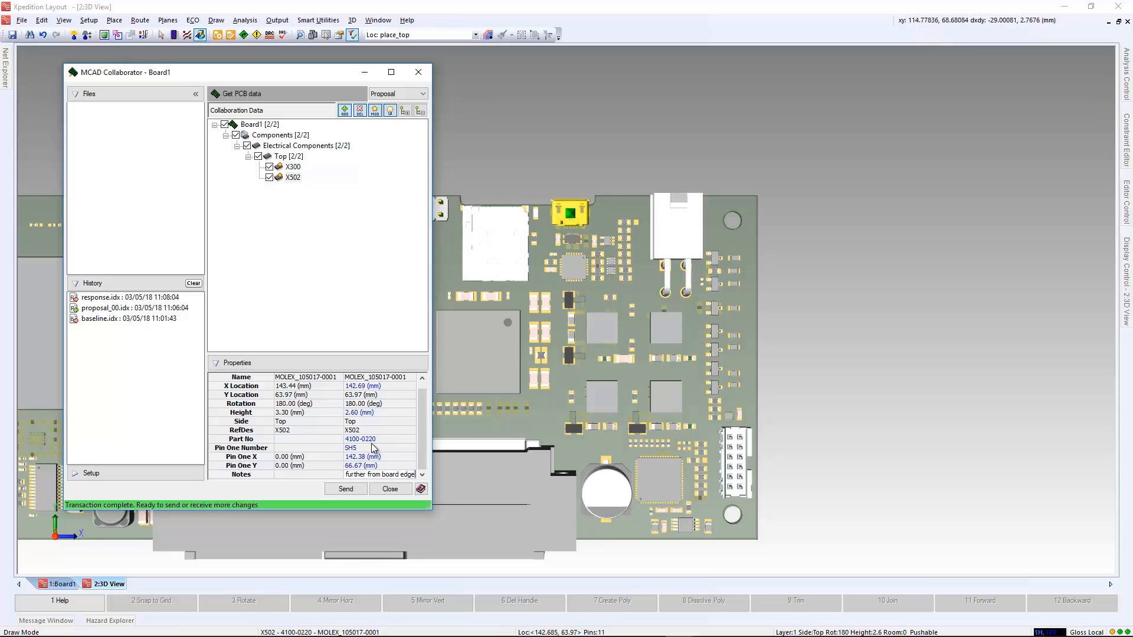
pyautogui.click(343, 489)
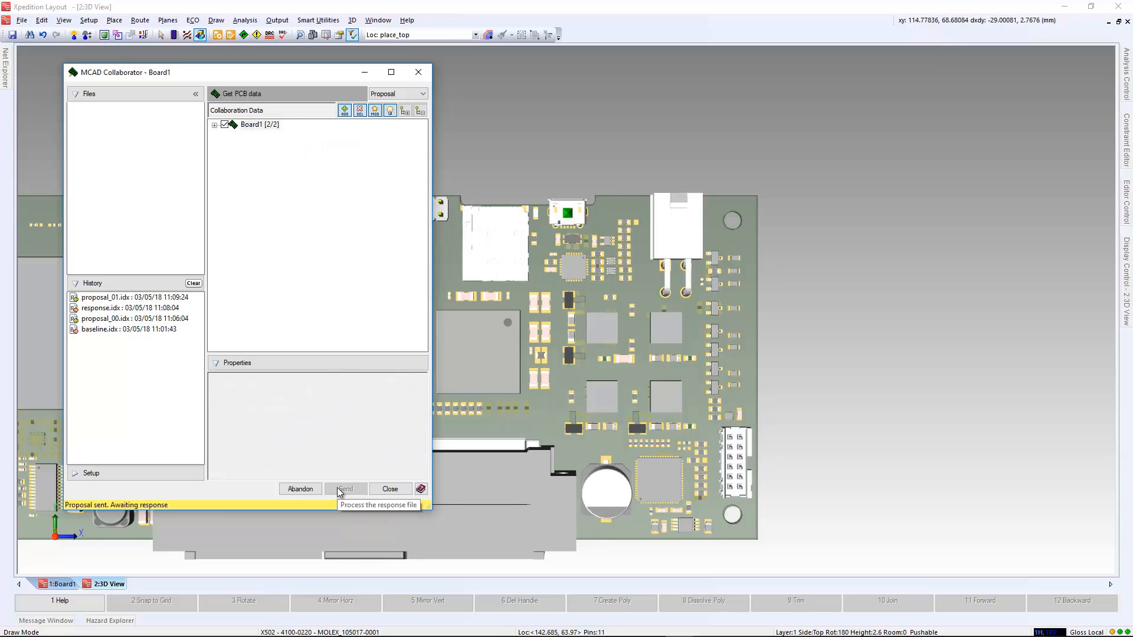
pyautogui.click(391, 111)
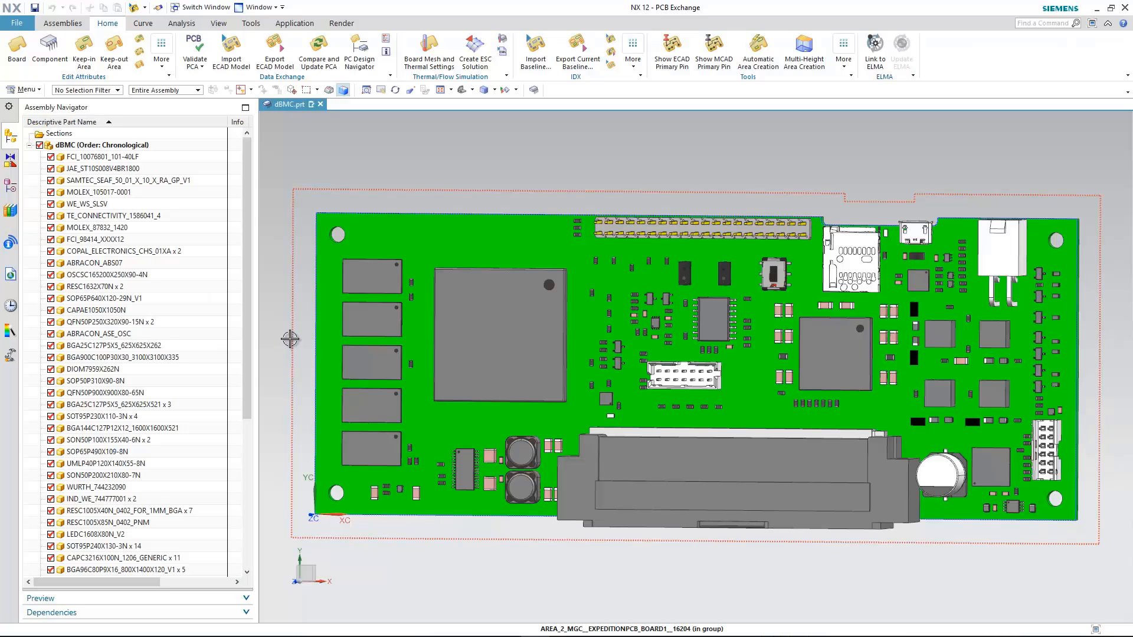
# Switch to NX and import the incremental data file proposal_01.idx.
pyautogui.click(611, 38)
pyautogui.click(187, 153)
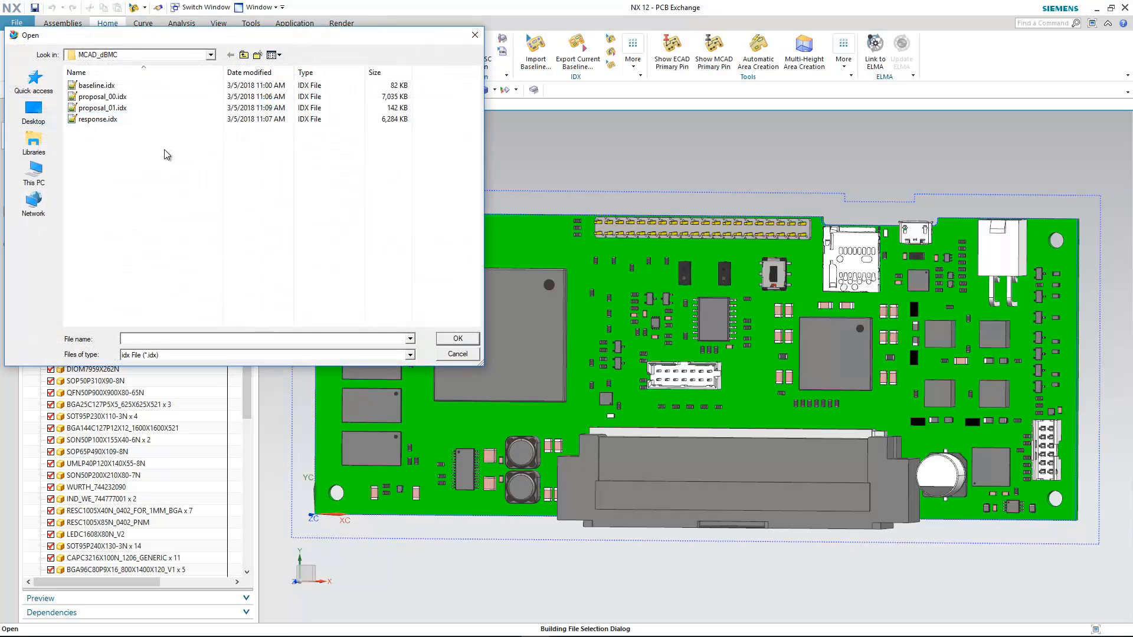
pyautogui.doubleClick(120, 111)
pyautogui.click(130, 176)
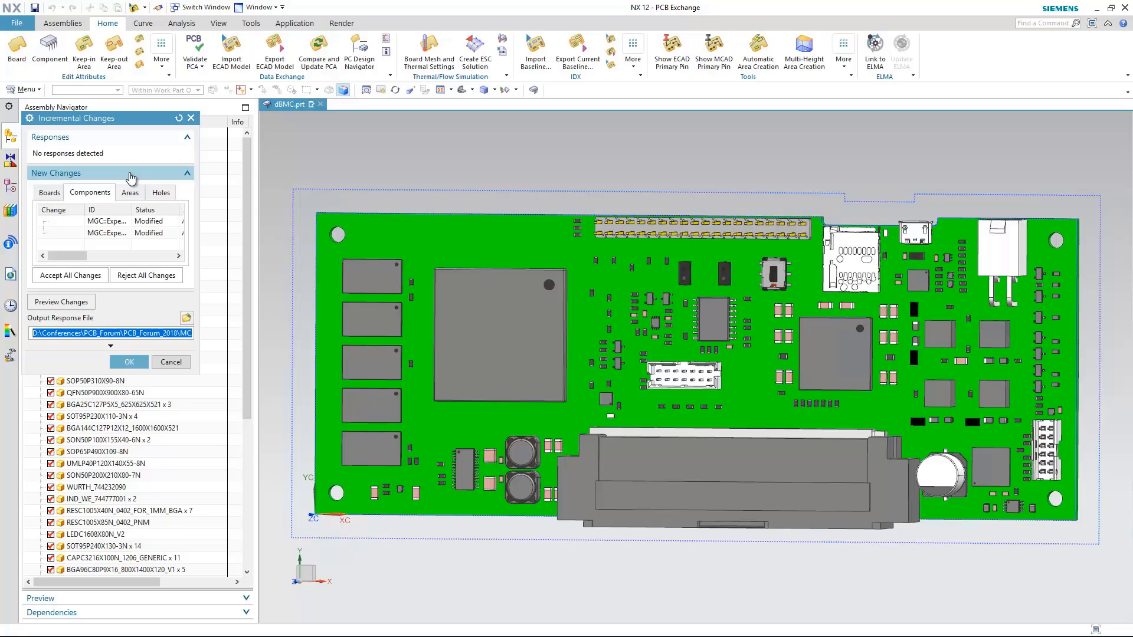
# Review both component changes, reject the one for X502, keep X300 accepted, and apply the decisions with response_1.idx as the output file.
pyautogui.moveTo(198, 237); pyautogui.dragTo(413, 237)
pyautogui.click(121, 223)
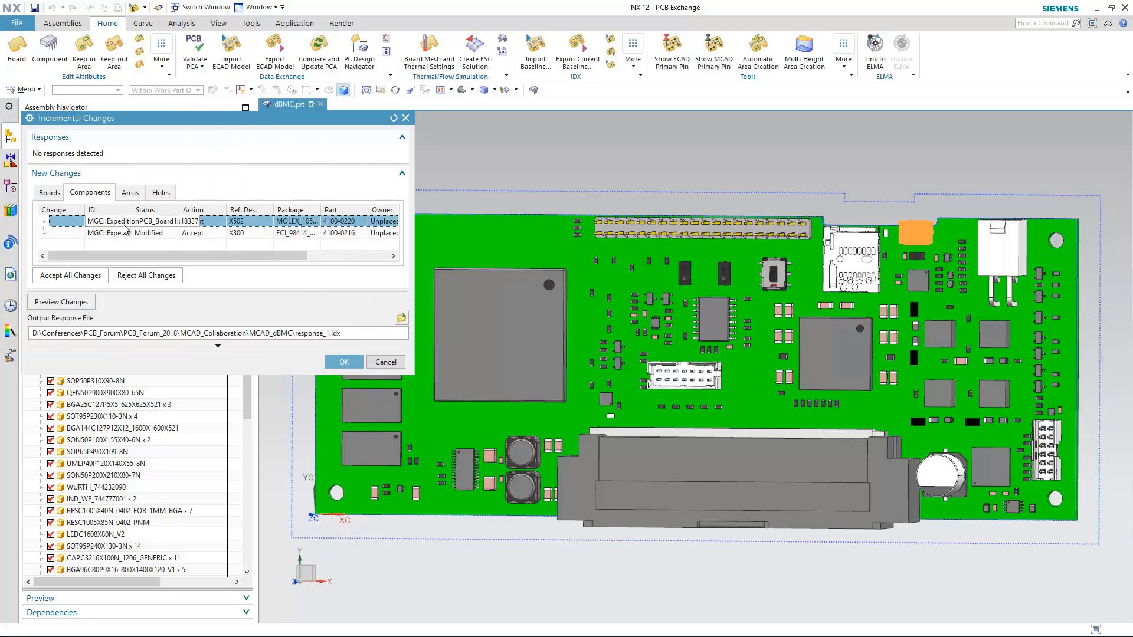
pyautogui.click(115, 234)
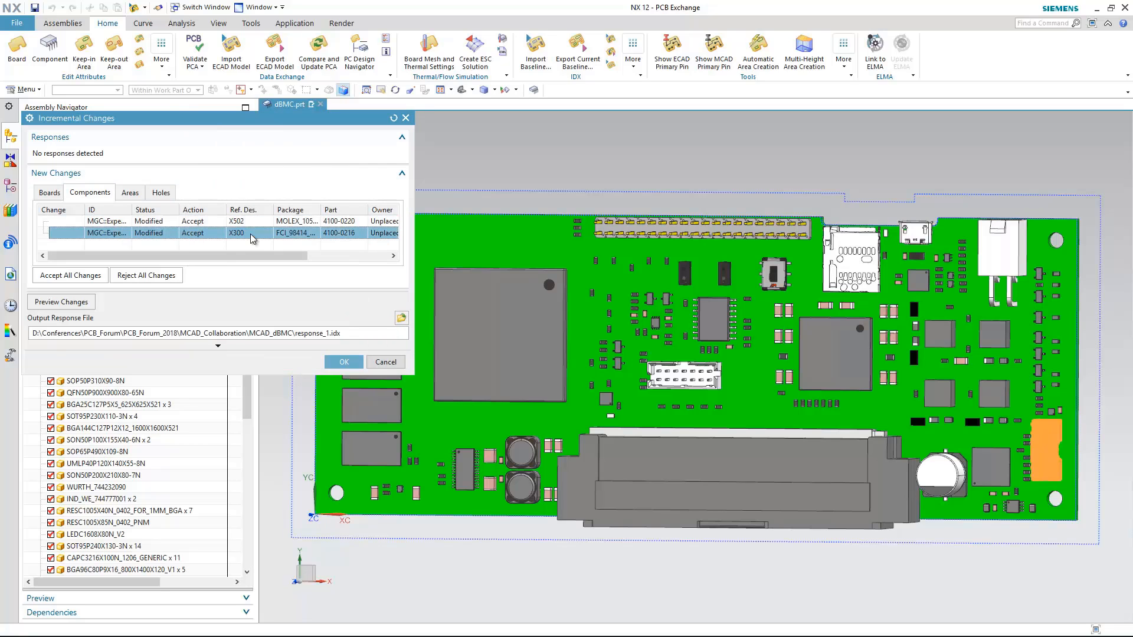
pyautogui.moveTo(195, 261)
pyautogui.mouseDown()
pyautogui.moveTo(267, 262)
pyautogui.moveTo(204, 259)
pyautogui.mouseUp()
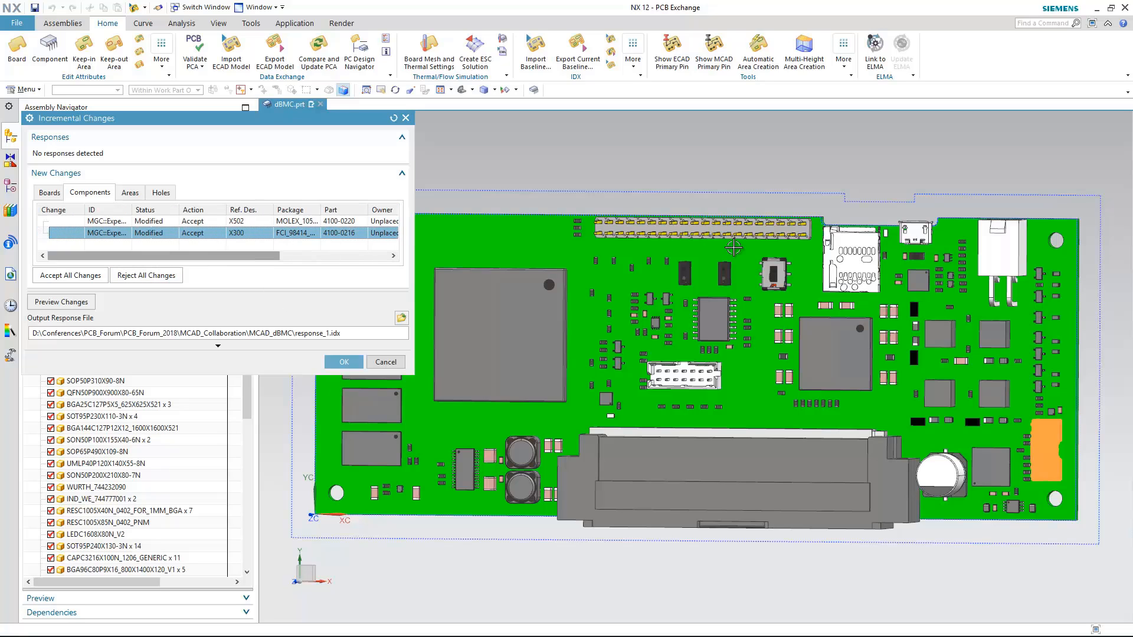
pyautogui.click(194, 221)
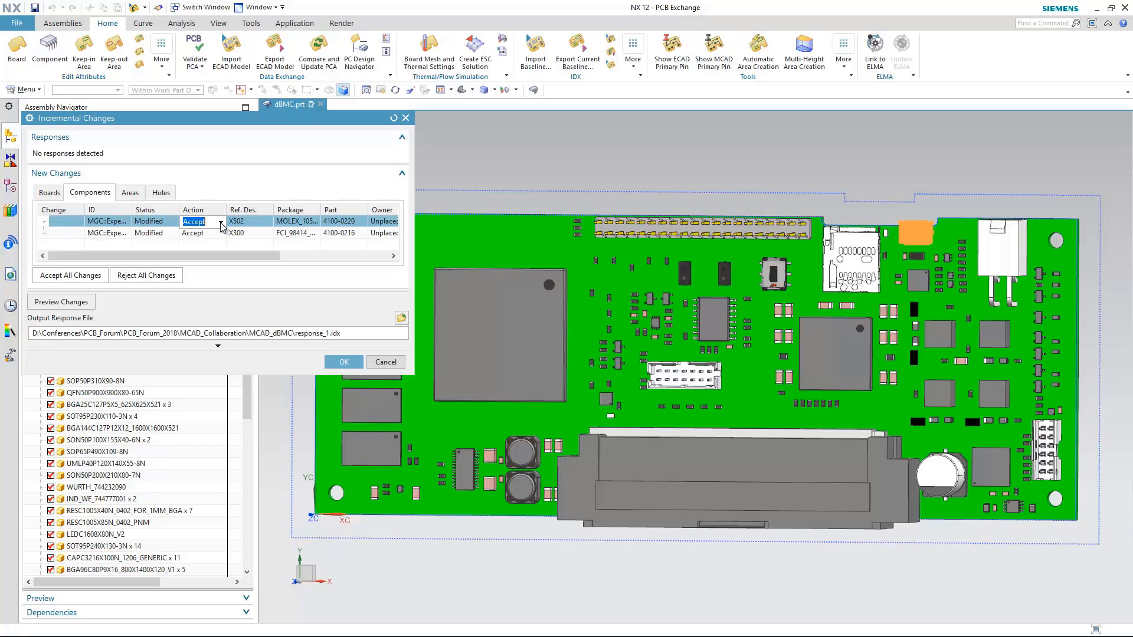
pyautogui.click(222, 221)
pyautogui.click(193, 238)
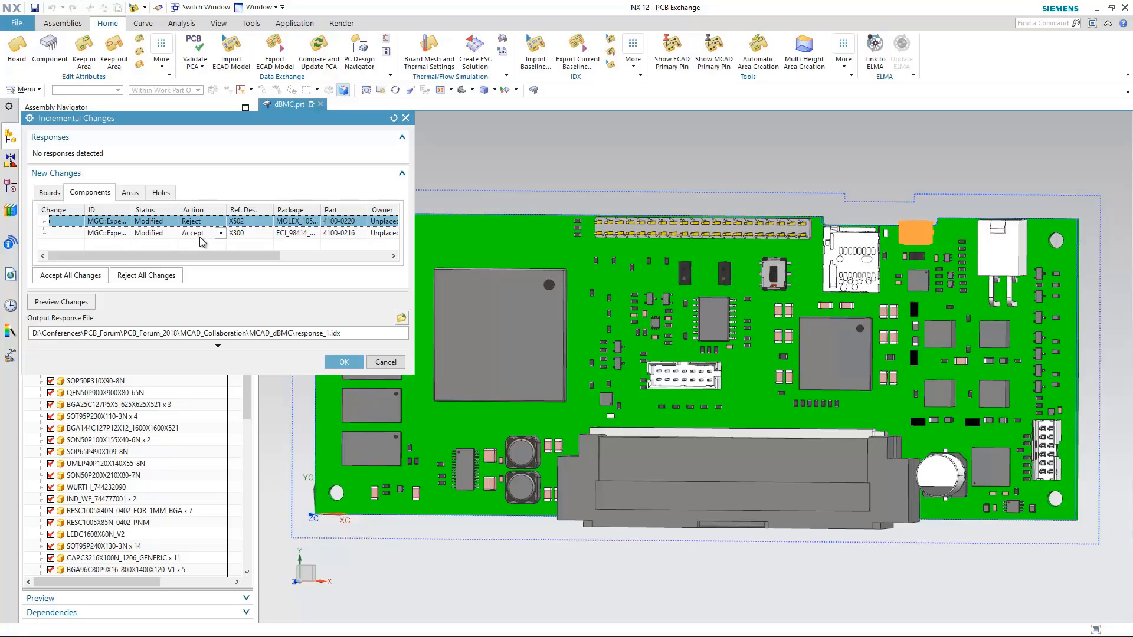
pyautogui.click(201, 234)
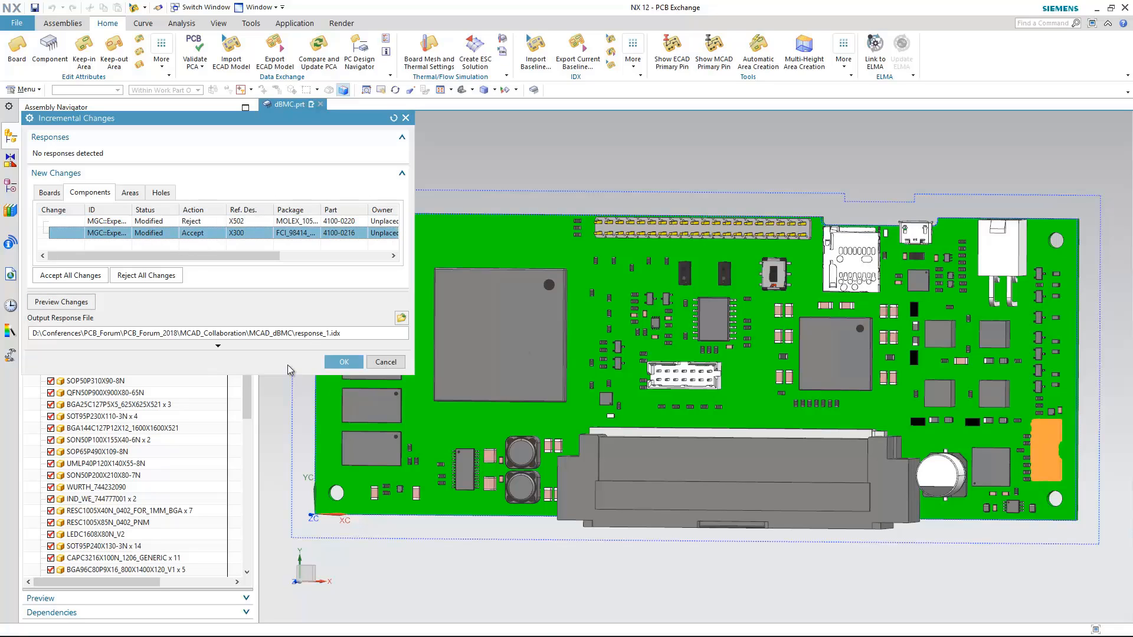
pyautogui.click(344, 362)
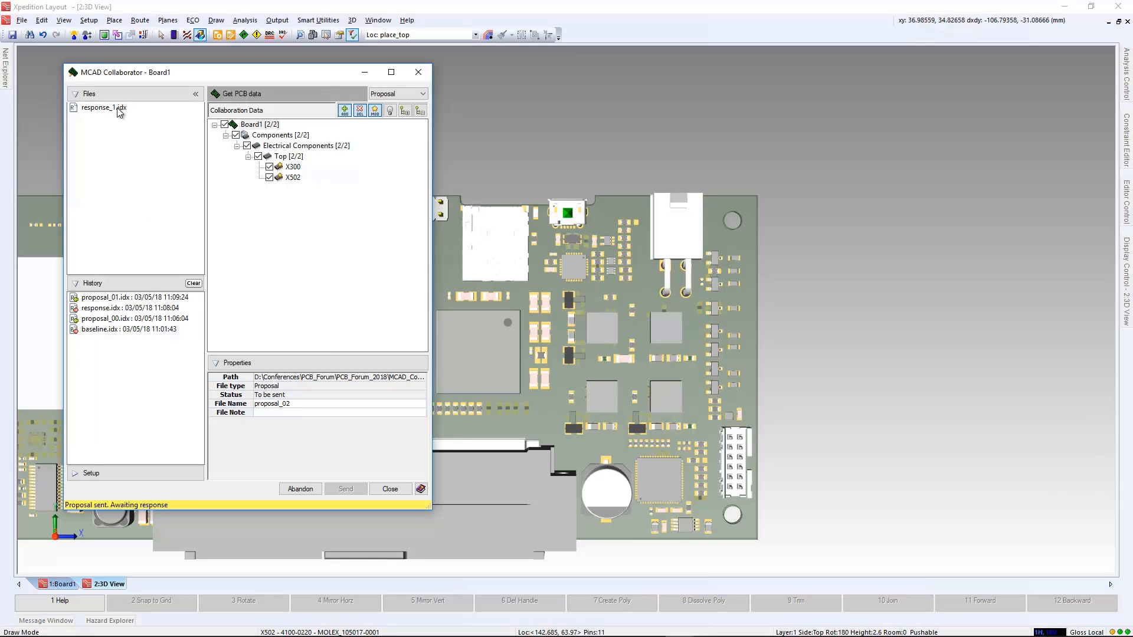
# Back in Xpedition Layout, apply response_1.idx to the design, close the MCAD Collaborator and fit the whole board in view.
pyautogui.click(116, 109)
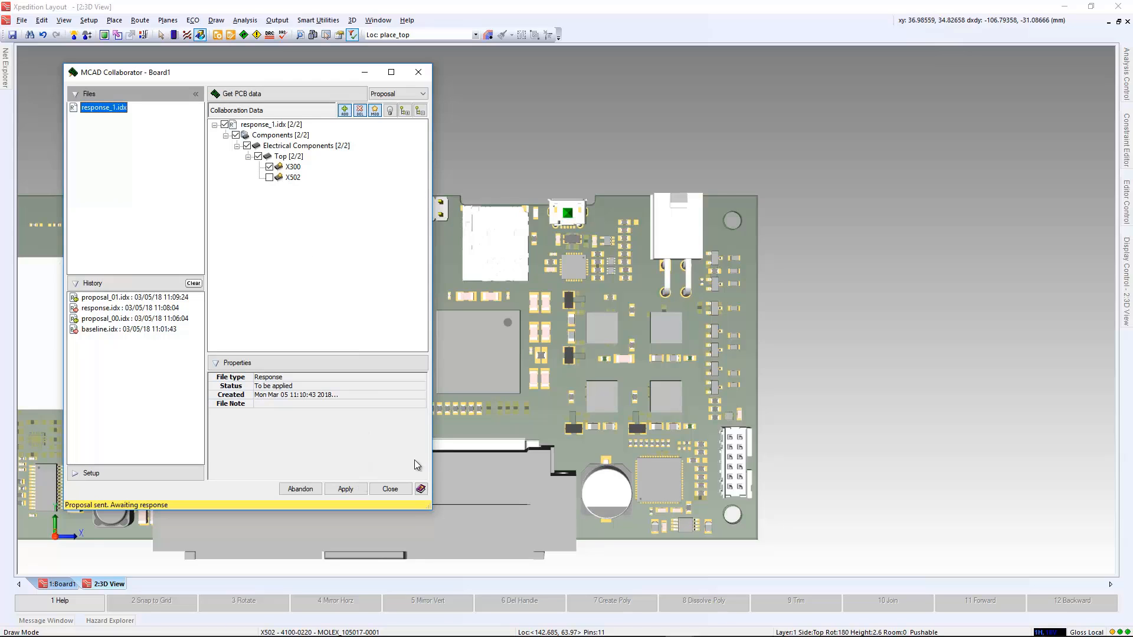
pyautogui.click(347, 490)
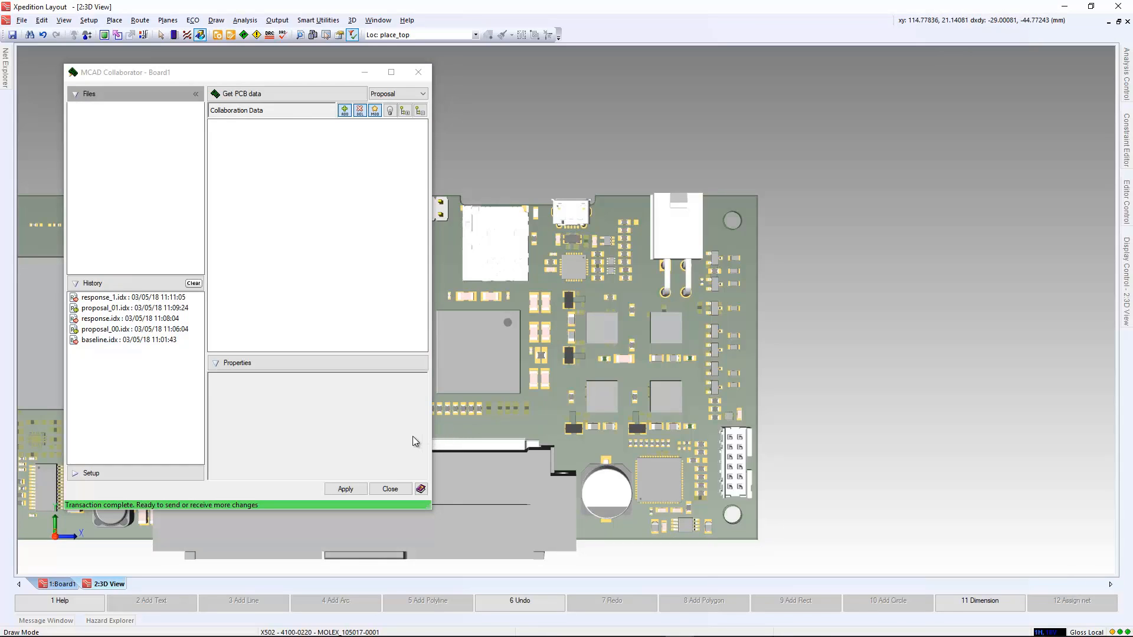
pyautogui.click(419, 72)
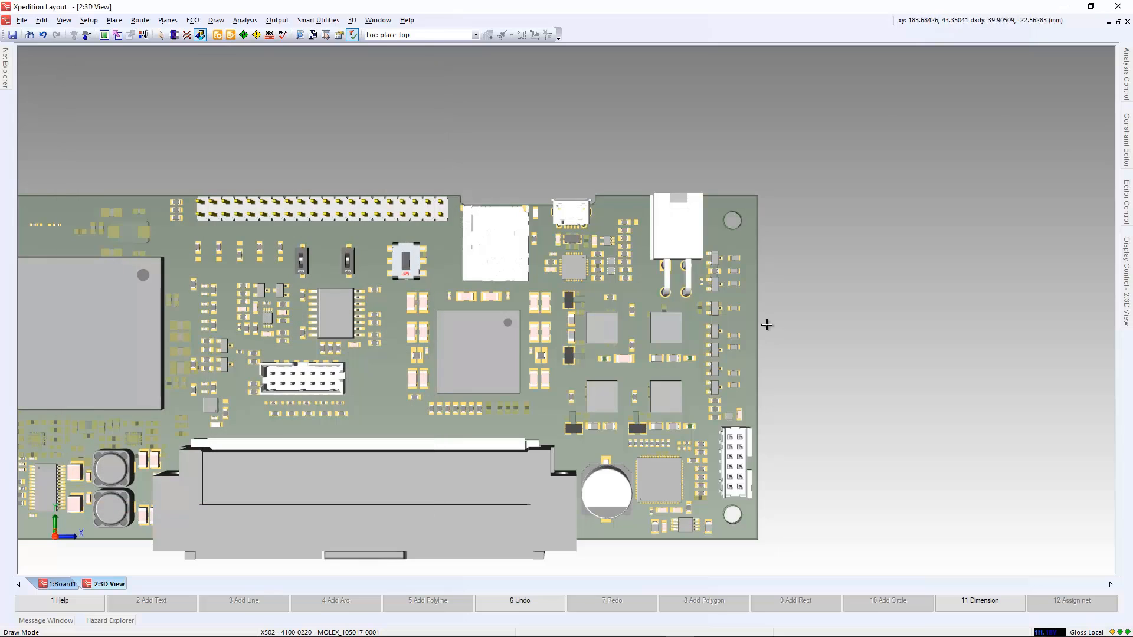
pyautogui.press('Home')
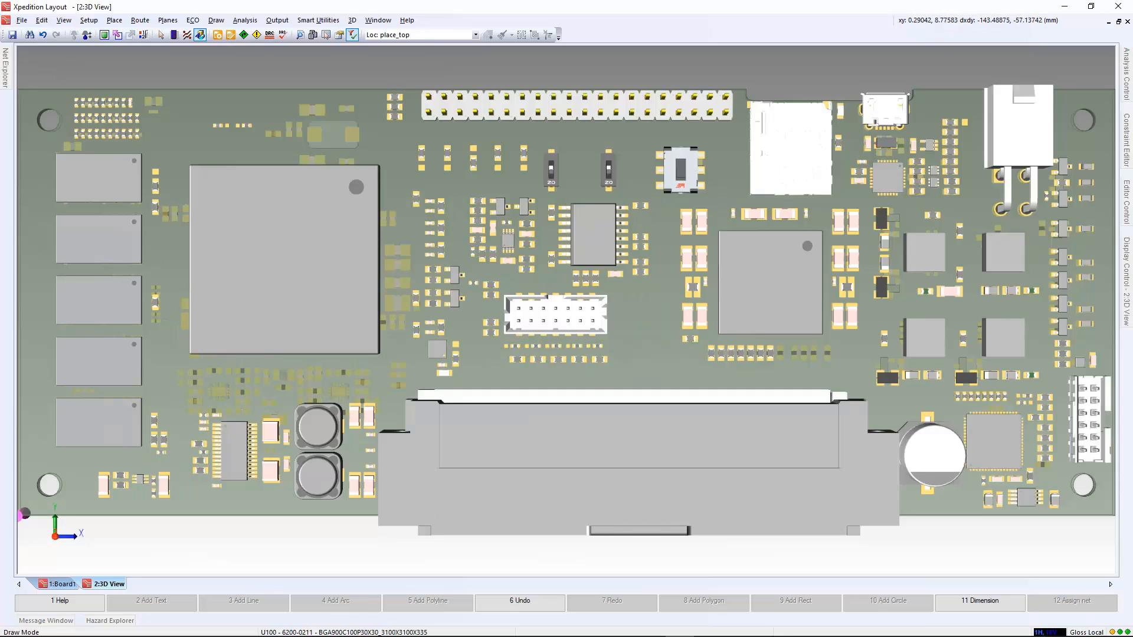